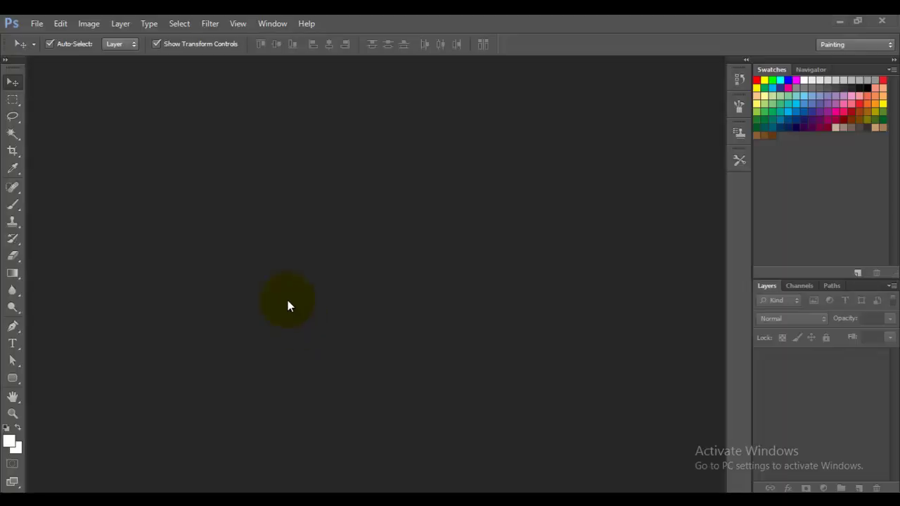
# Create a new document from the Web preset: 800 x 600 px, white background
pyautogui.click(36, 26)
pyautogui.click(43, 38)
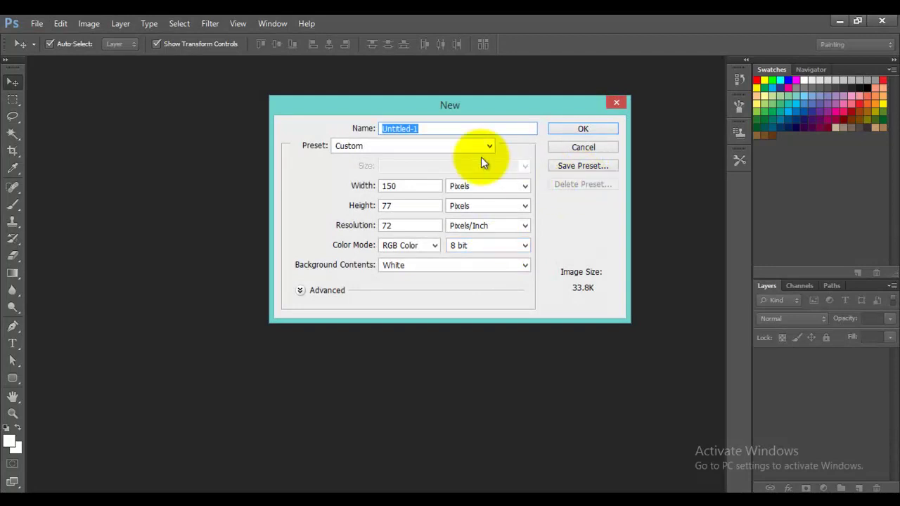
pyautogui.click(484, 148)
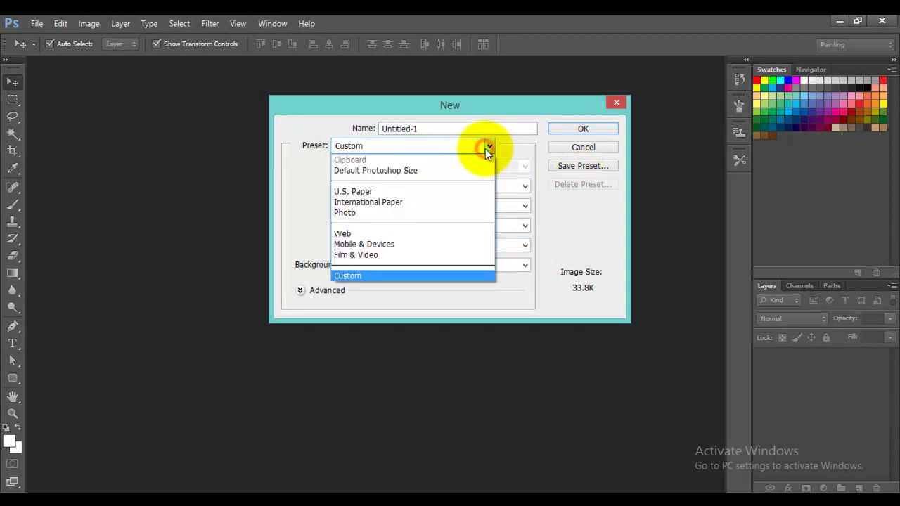
pyautogui.click(354, 231)
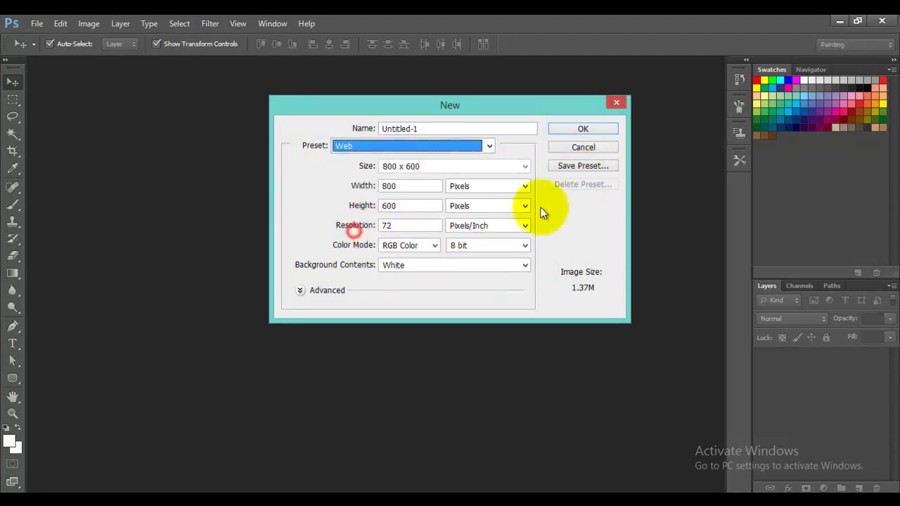
pyautogui.click(583, 130)
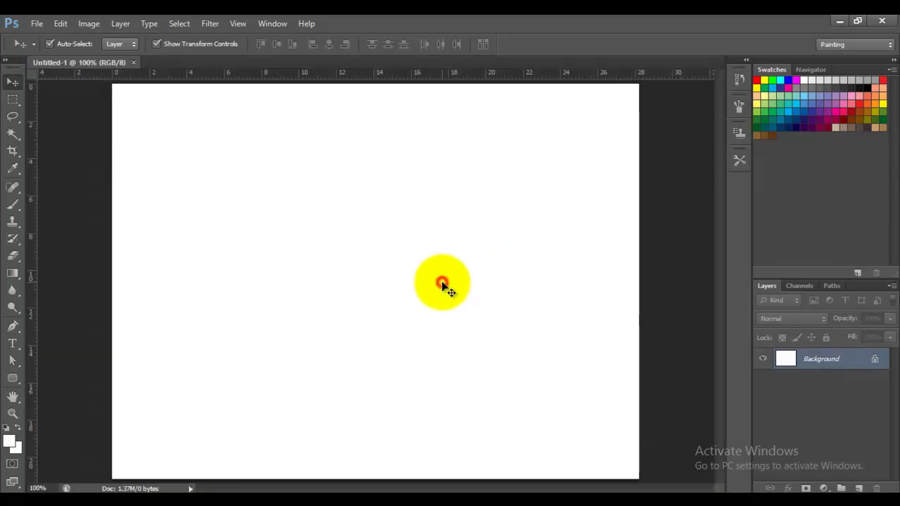
# Add a new empty layer and switch to the Custom Shape Tool
pyautogui.click(858, 488)
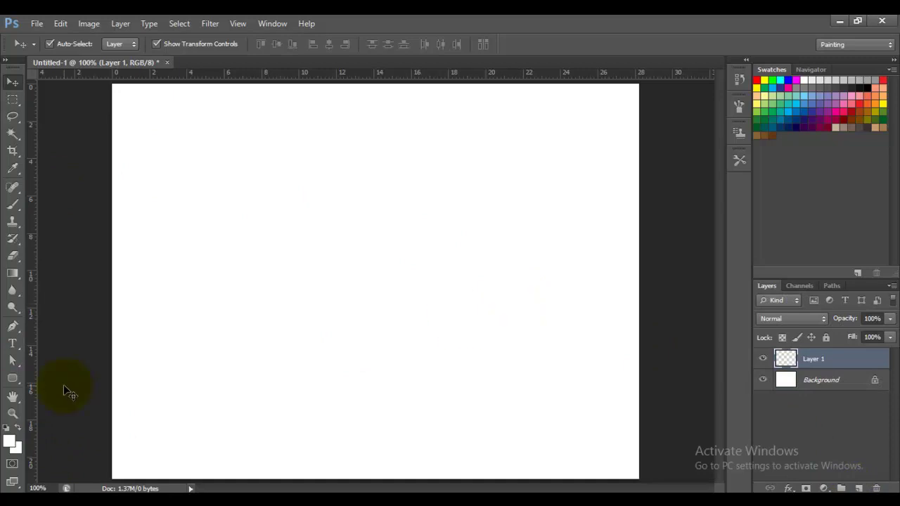
pyautogui.click(13, 380)
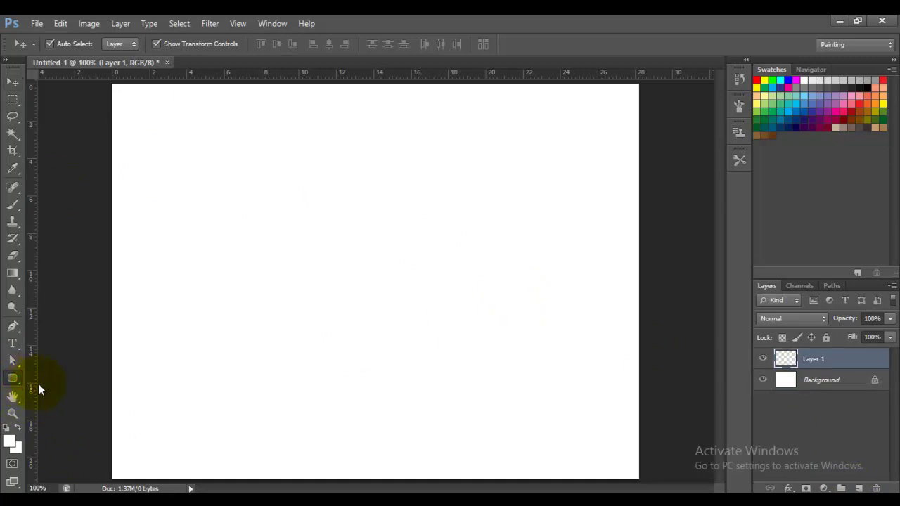
pyautogui.rightClick(13, 380)
pyautogui.click(43, 386)
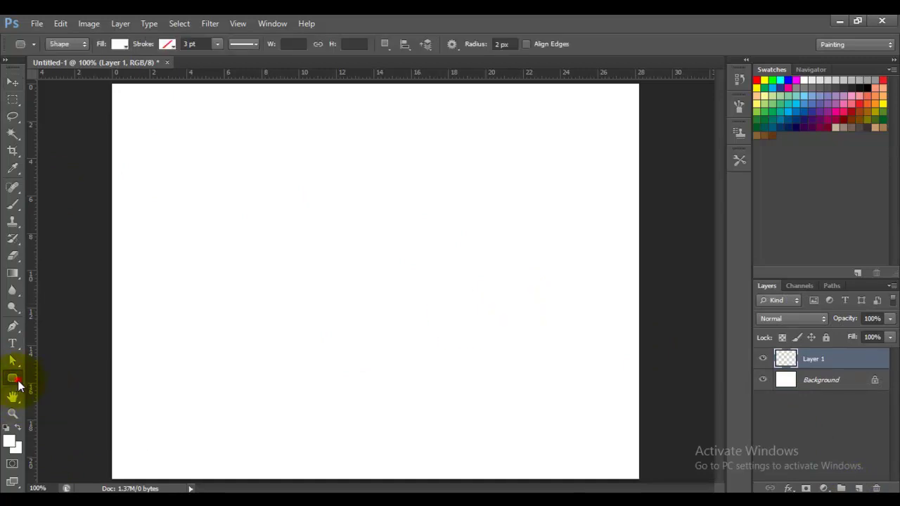
pyautogui.rightClick(18, 380)
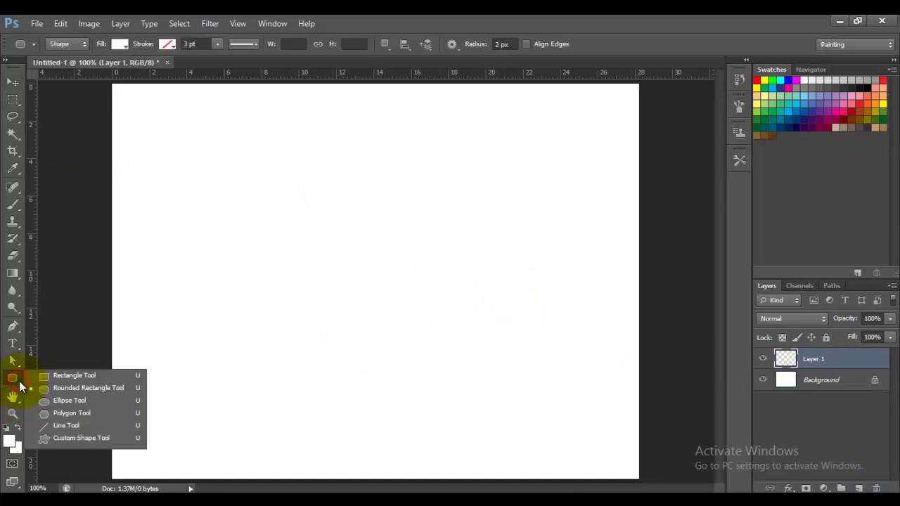
pyautogui.click(71, 439)
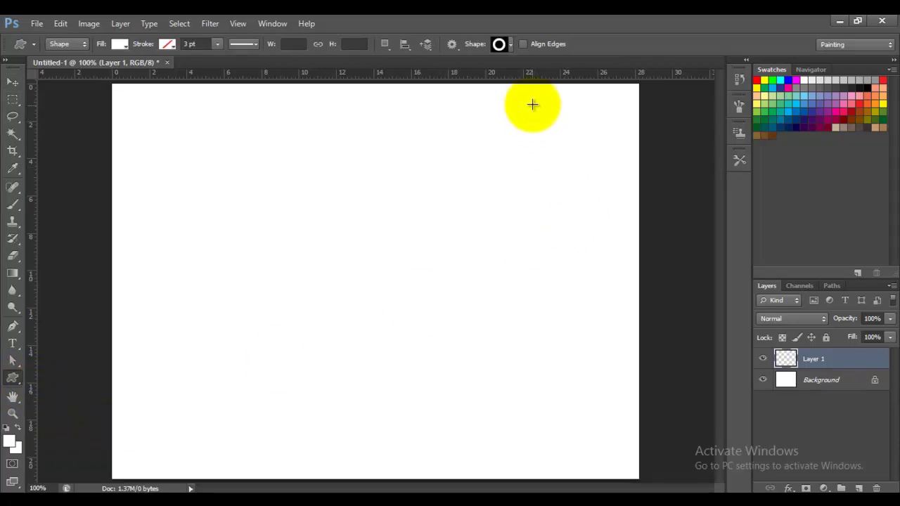
# Draw a 195 px filled circle on the canvas's left and fill it red ff0000
pyautogui.click(512, 46)
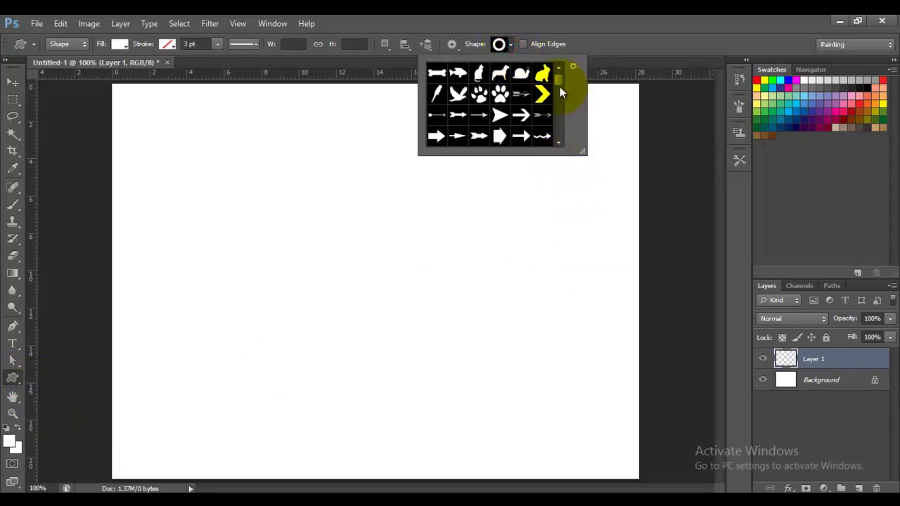
pyautogui.moveTo(560, 86)
pyautogui.mouseDown()
pyautogui.moveTo(560, 128)
pyautogui.moveTo(563, 112)
pyautogui.mouseUp()
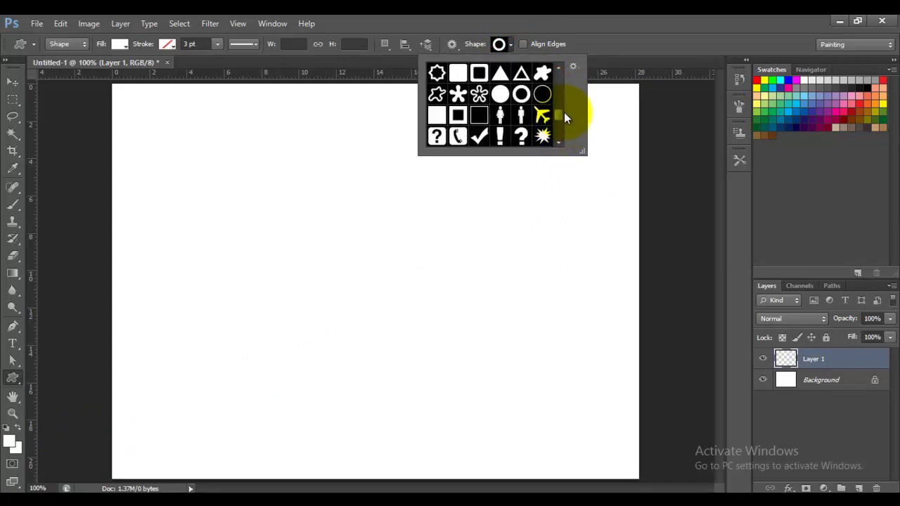
pyautogui.click(500, 93)
pyautogui.moveTo(193, 238); pyautogui.dragTo(322, 366)
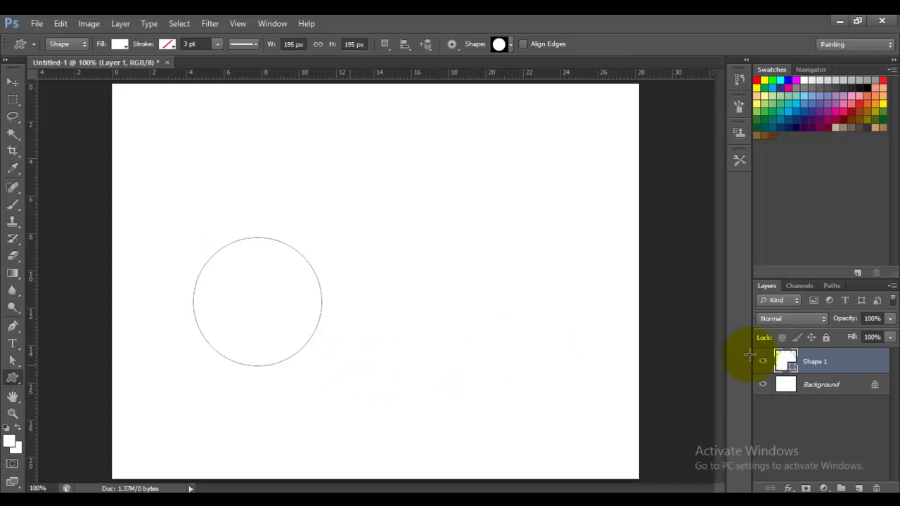
pyautogui.doubleClick(794, 370)
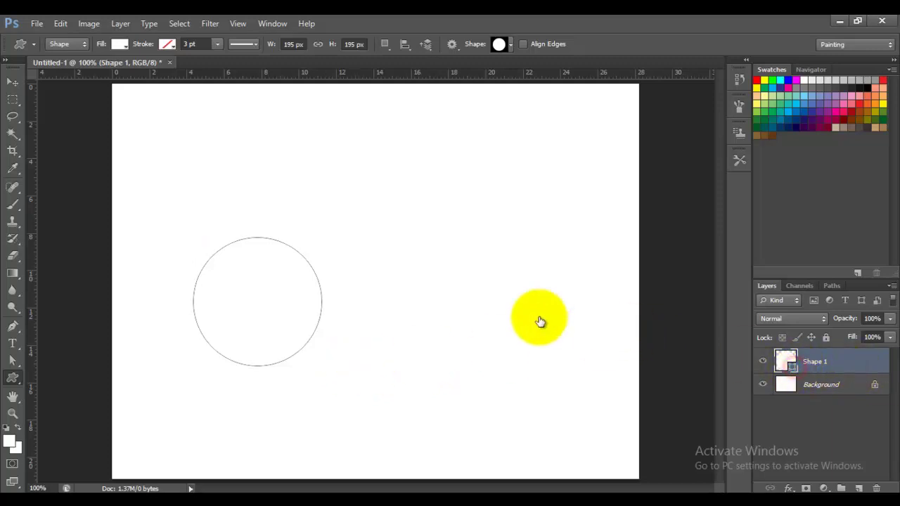
pyautogui.moveTo(666, 235); pyautogui.dragTo(697, 169)
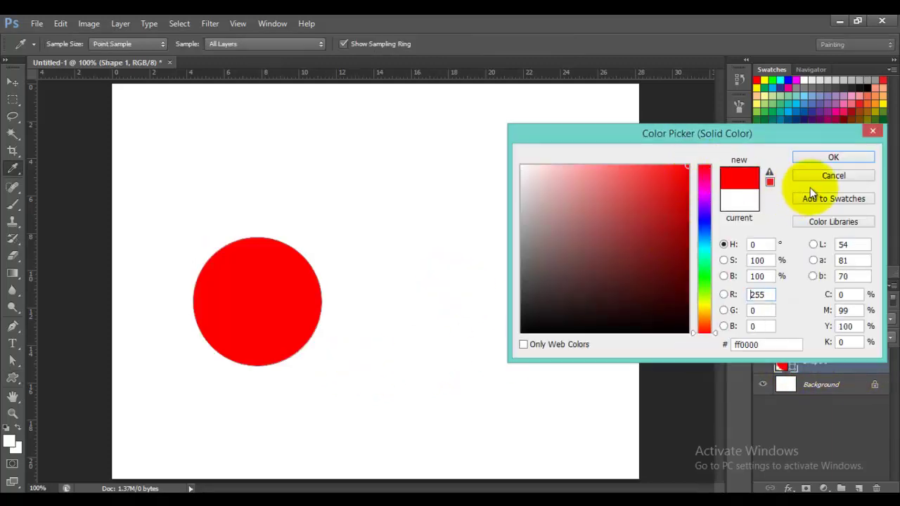
pyautogui.click(829, 158)
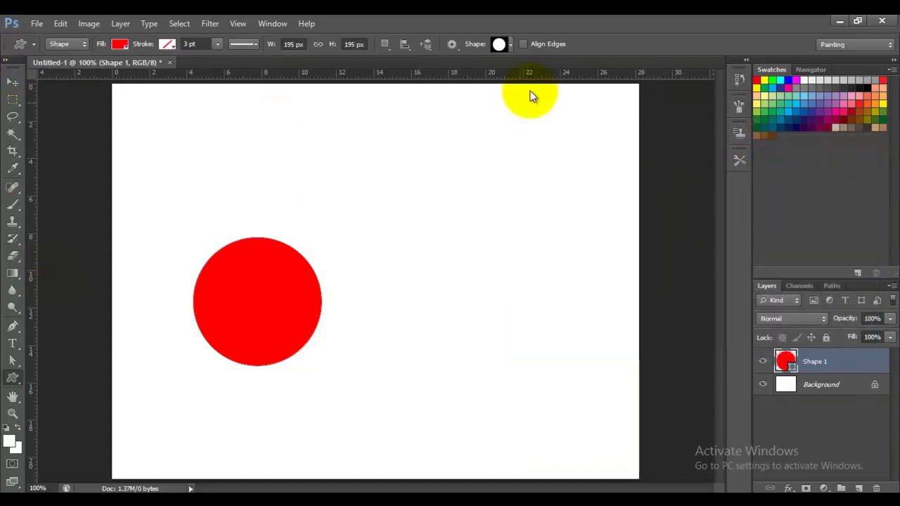
pyautogui.click(508, 45)
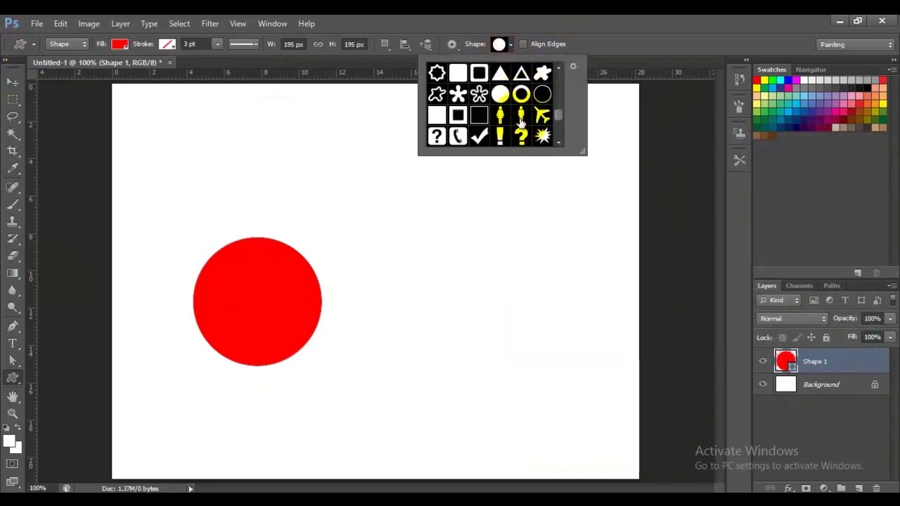
pyautogui.click(500, 73)
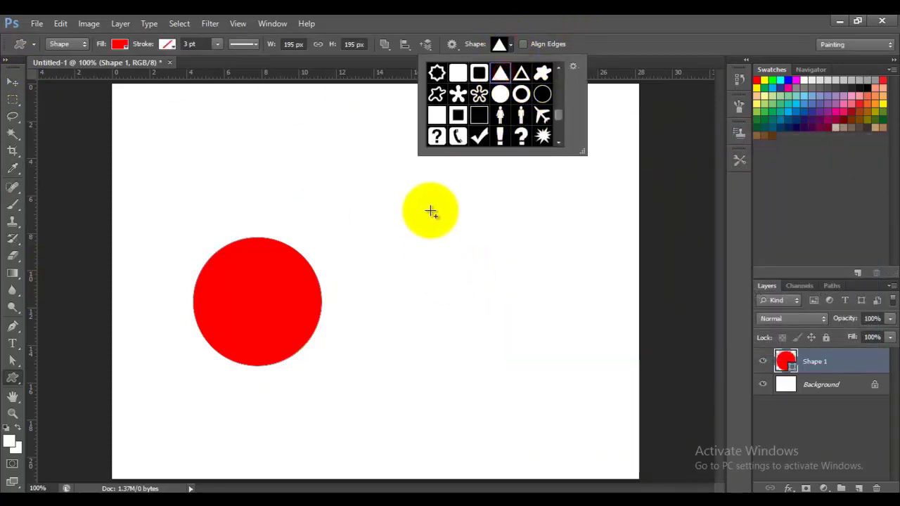
pyautogui.moveTo(430, 210); pyautogui.dragTo(576, 387)
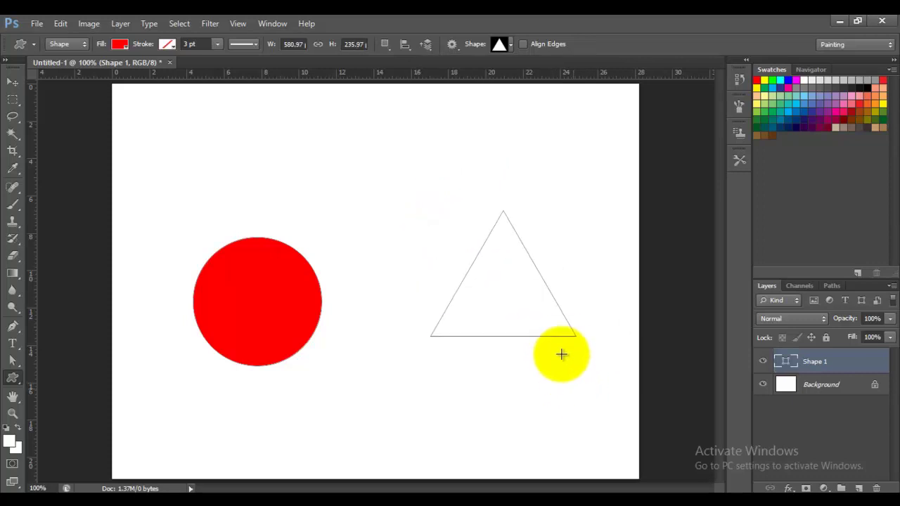
pyautogui.click(512, 45)
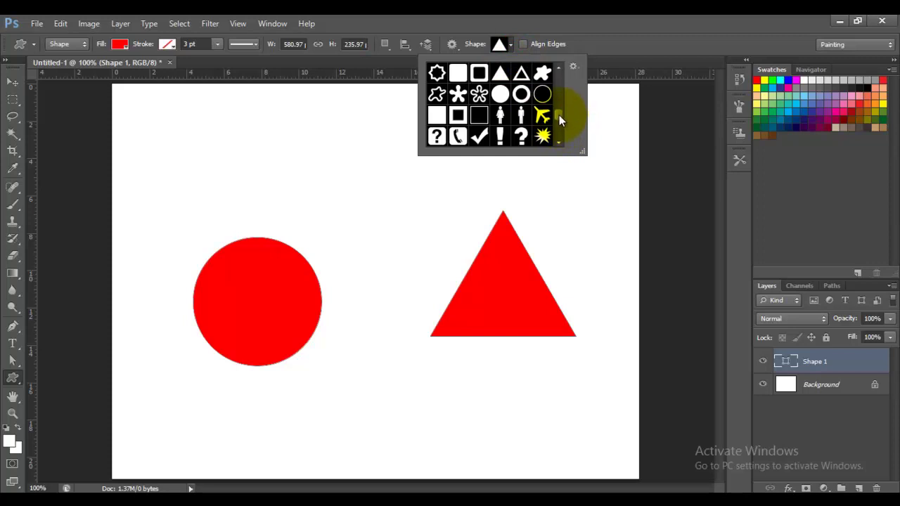
pyautogui.click(542, 136)
pyautogui.moveTo(240, 147); pyautogui.dragTo(373, 220)
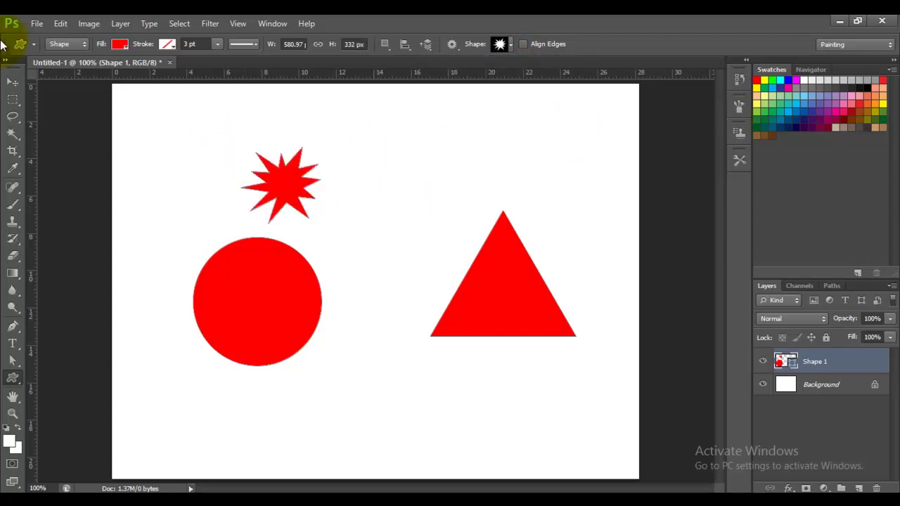
pyautogui.click(13, 82)
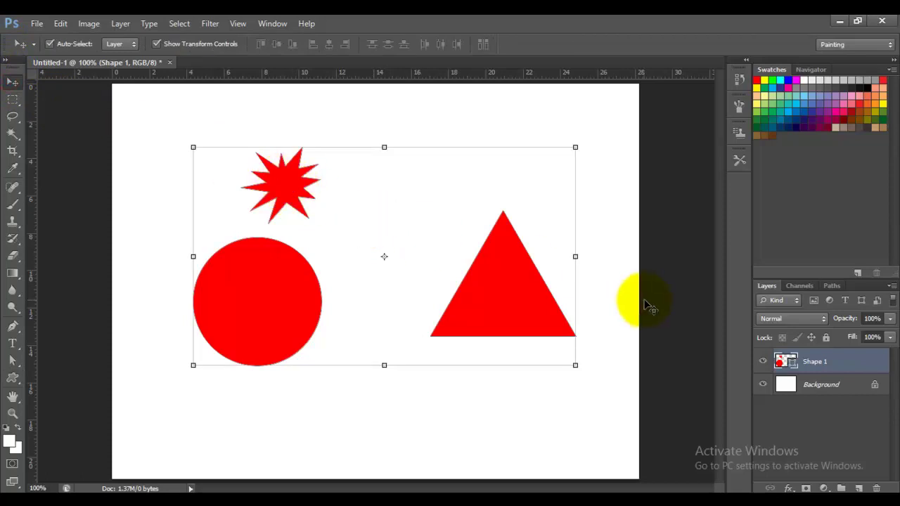
pyautogui.hotkey('ctrl', 'alt', 'z')
pyautogui.hotkey('ctrl', 'alt', 'z')
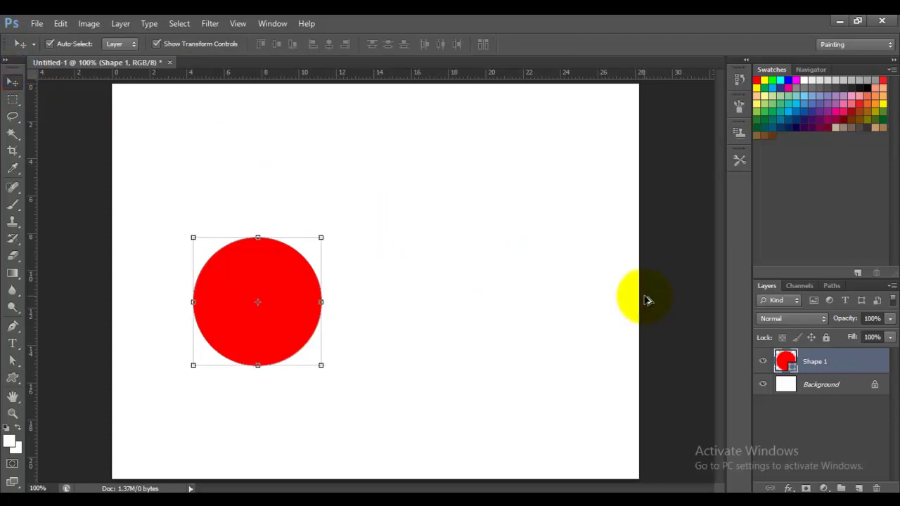
# Move the red circle higher up the canvas and add a new empty layer
pyautogui.click(355, 293)
pyautogui.moveTo(267, 293); pyautogui.dragTo(266, 206)
pyautogui.click(858, 487)
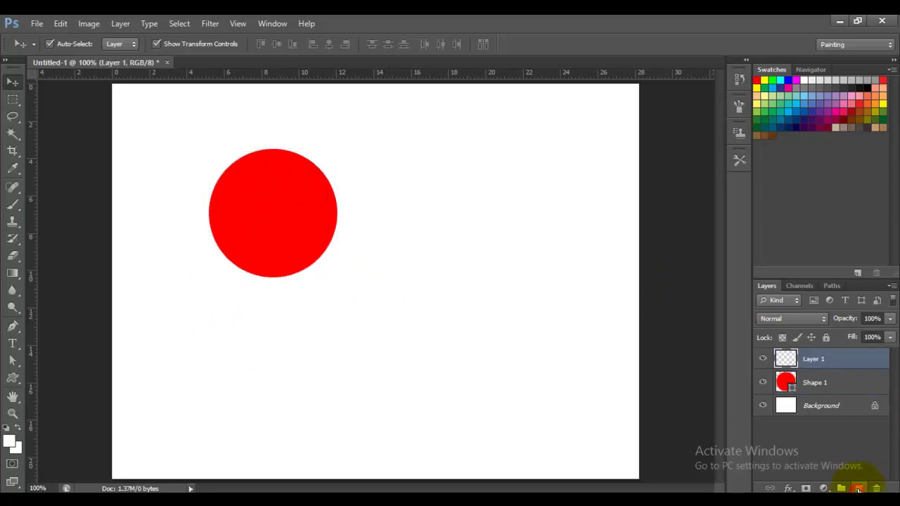
# Draw a starburst below and right of the circle, filled dark red 4d0e0e
pyautogui.click(15, 378)
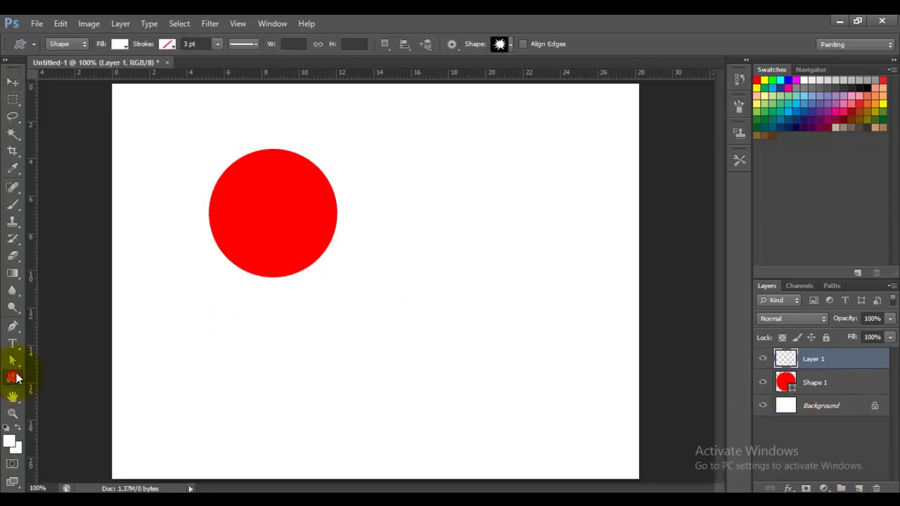
pyautogui.click(511, 44)
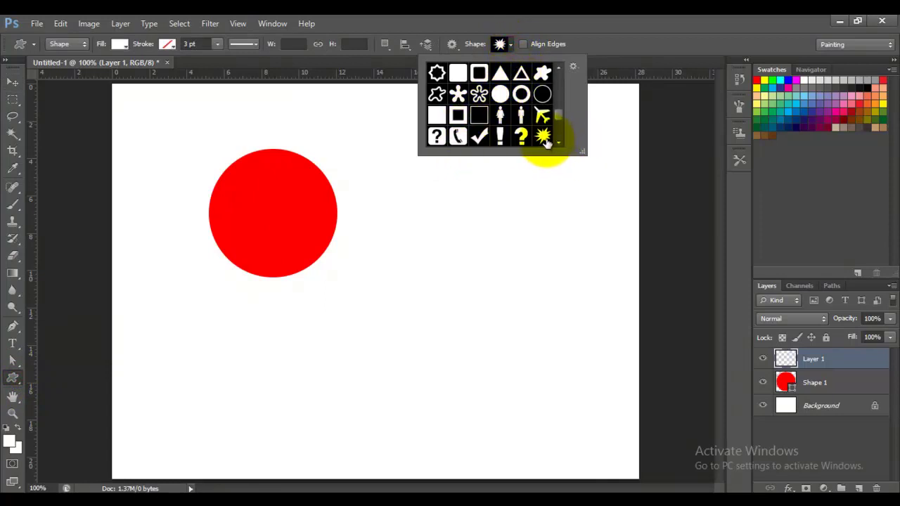
pyautogui.click(520, 290)
pyautogui.moveTo(520, 291); pyautogui.dragTo(384, 425)
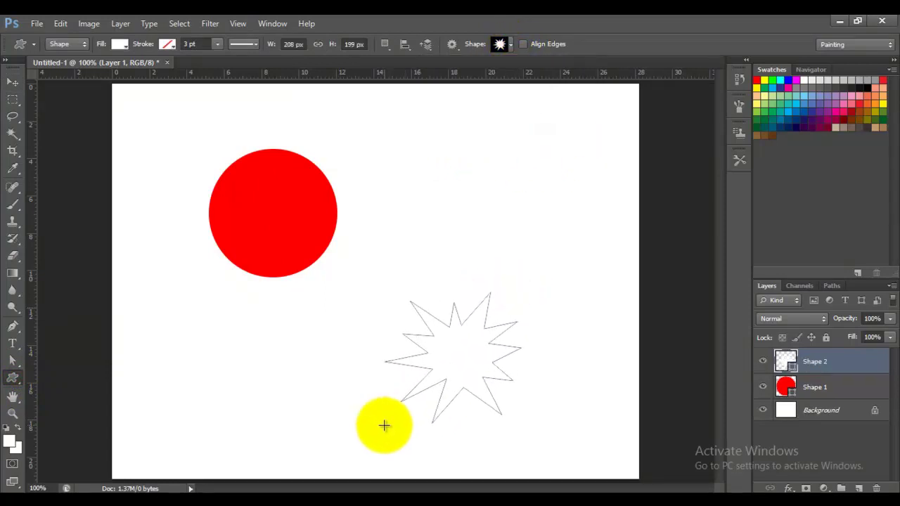
pyautogui.doubleClick(791, 366)
pyautogui.click(657, 282)
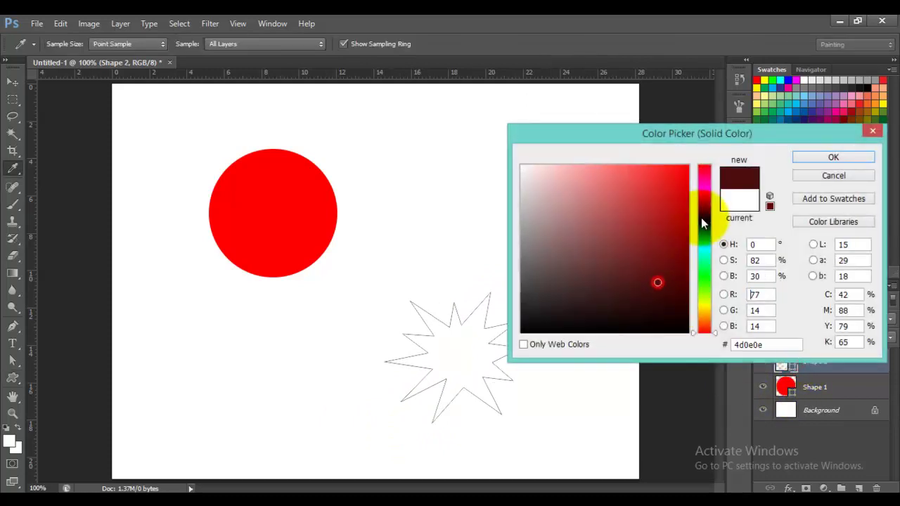
pyautogui.click(816, 159)
# On a new layer, draw a heart at the lower left and fill it dark red a10000
pyautogui.click(858, 489)
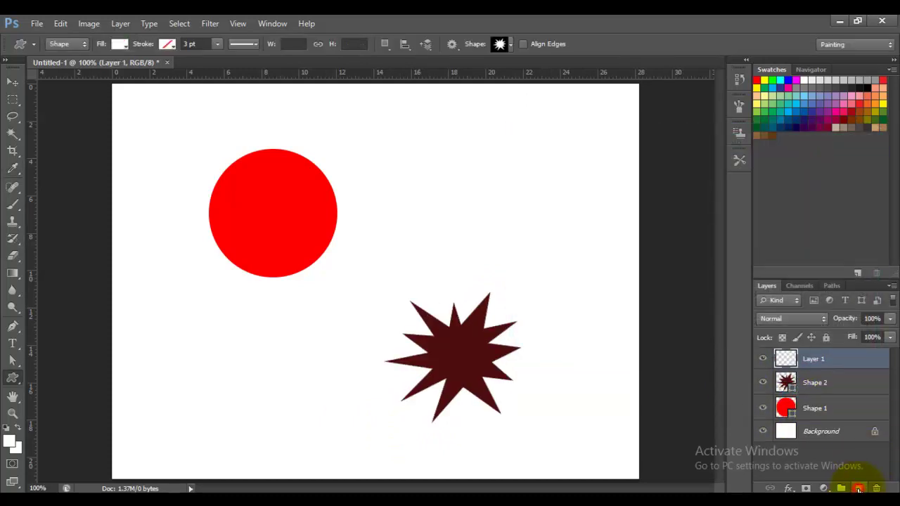
pyautogui.click(506, 44)
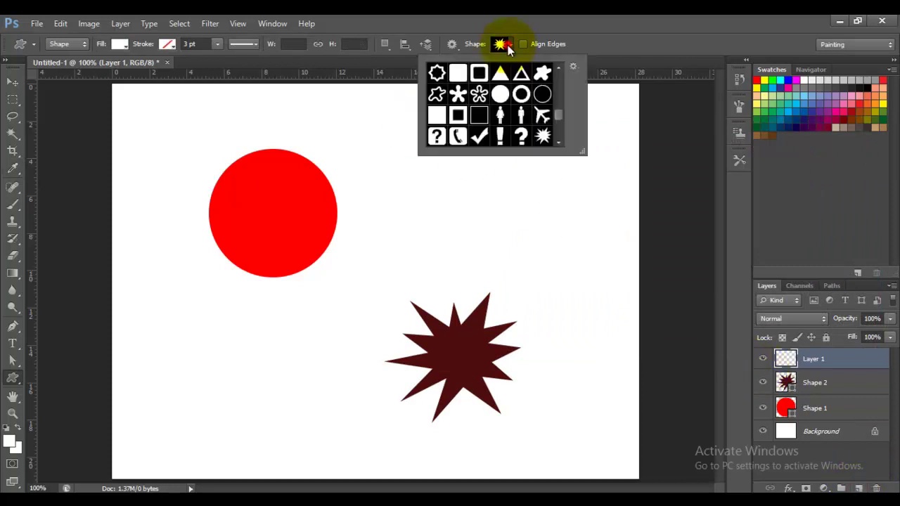
pyautogui.scroll(3, 558, 112)
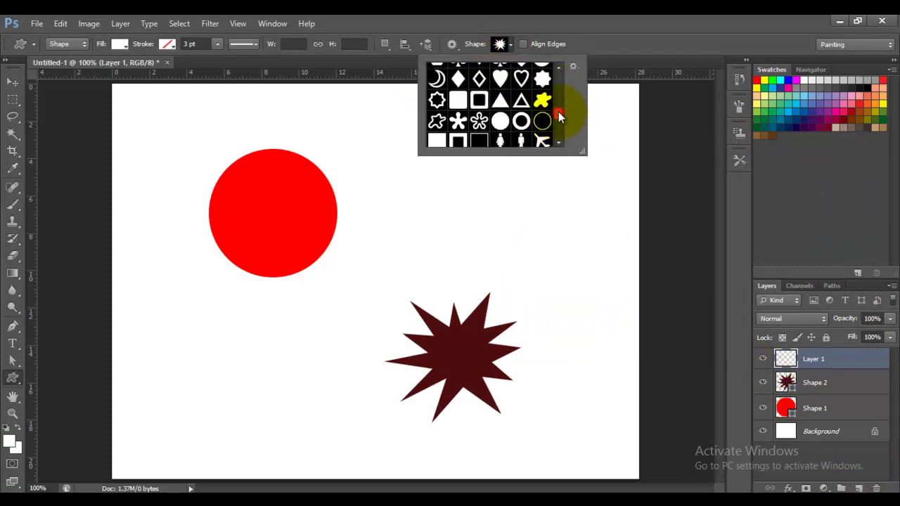
pyautogui.scroll(3, 558, 111)
pyautogui.click(500, 119)
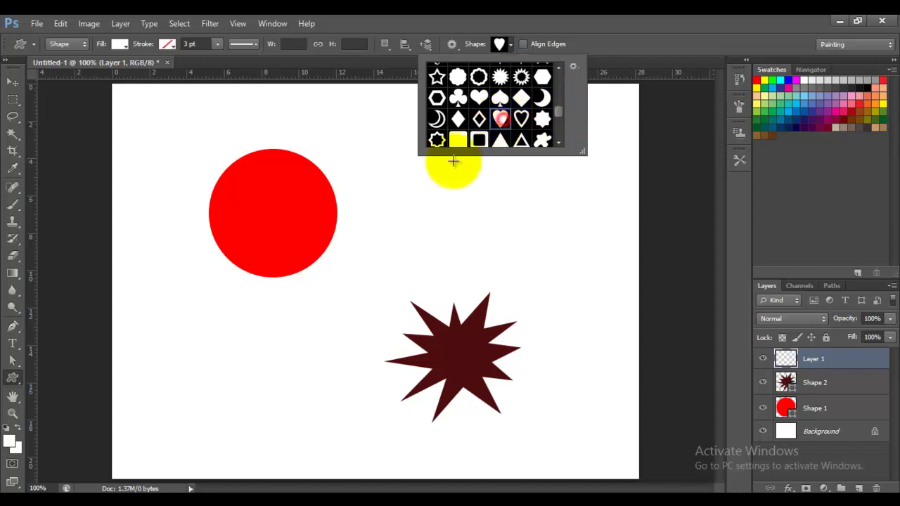
pyautogui.moveTo(244, 358); pyautogui.dragTo(148, 460)
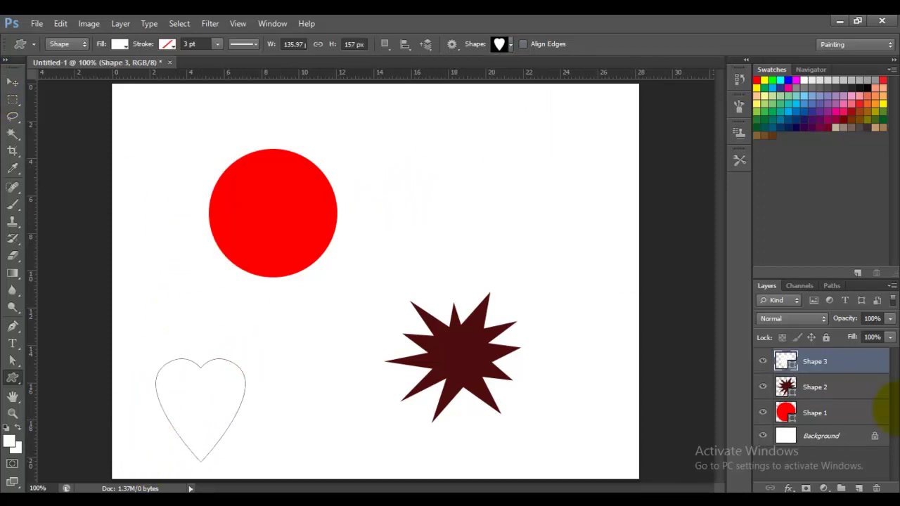
pyautogui.press('i')
pyautogui.doubleClick(793, 367)
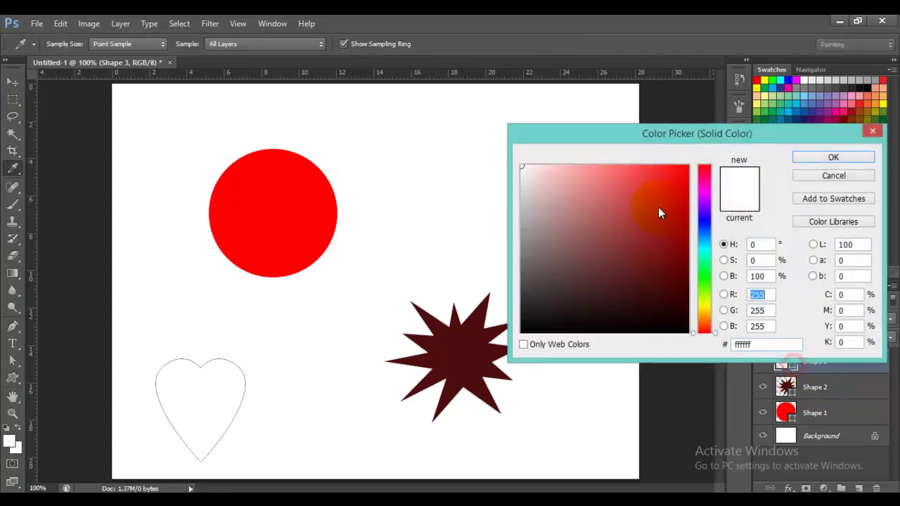
pyautogui.click(686, 227)
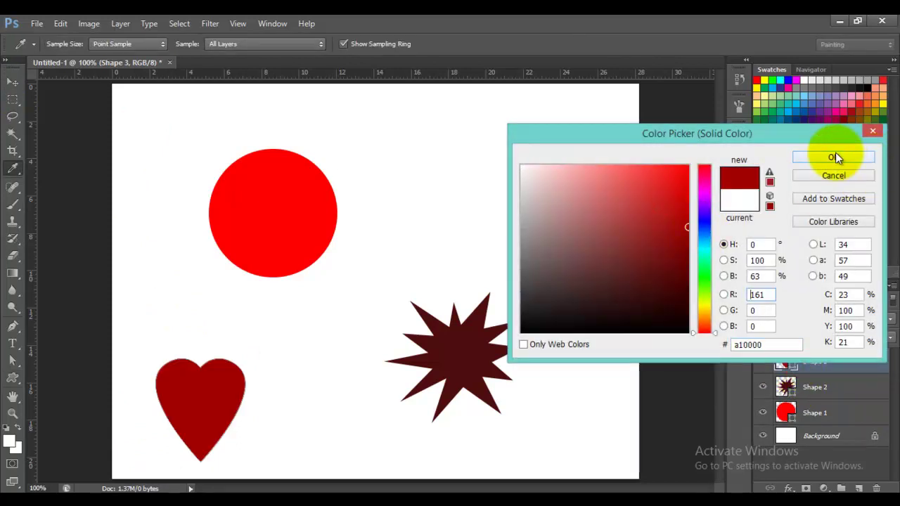
pyautogui.click(834, 156)
pyautogui.click(12, 85)
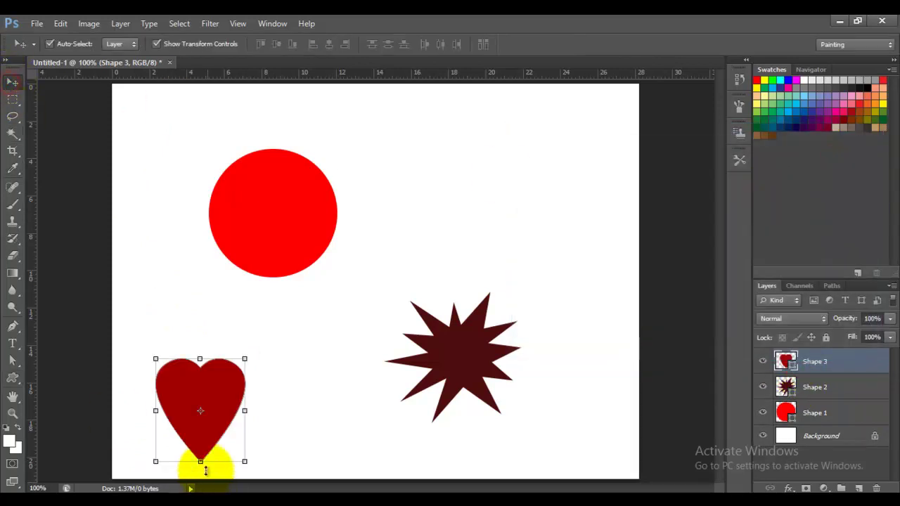
# Transform the heart to move it up beside the red circle
pyautogui.click(245, 411)
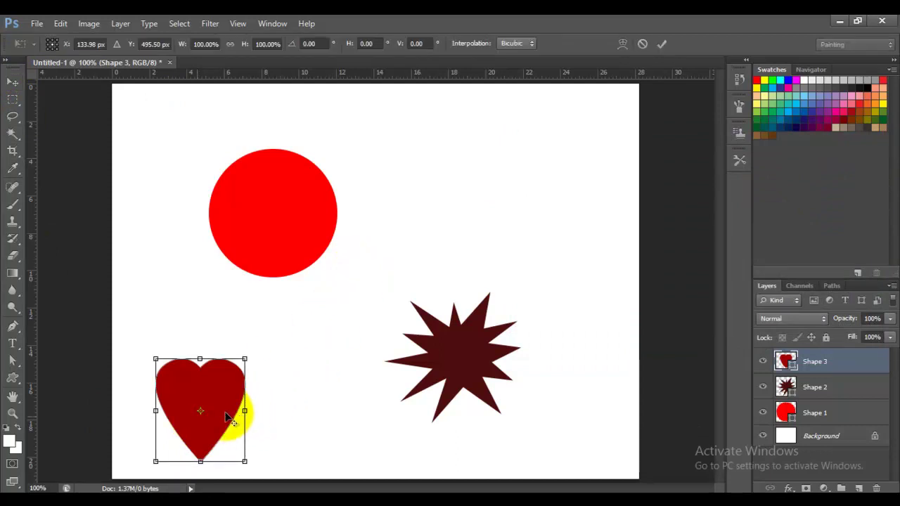
pyautogui.moveTo(333, 347)
pyautogui.mouseDown()
pyautogui.moveTo(425, 203)
pyautogui.moveTo(420, 220)
pyautogui.mouseUp()
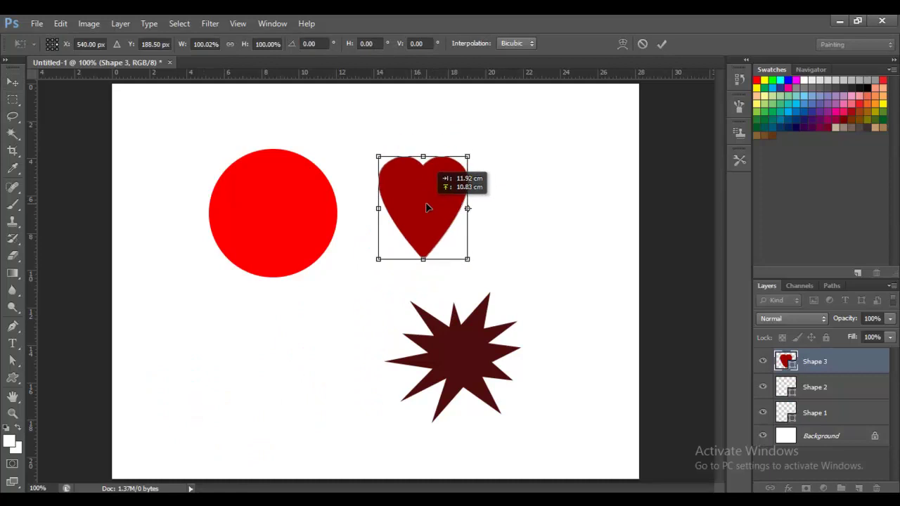
pyautogui.click(12, 83)
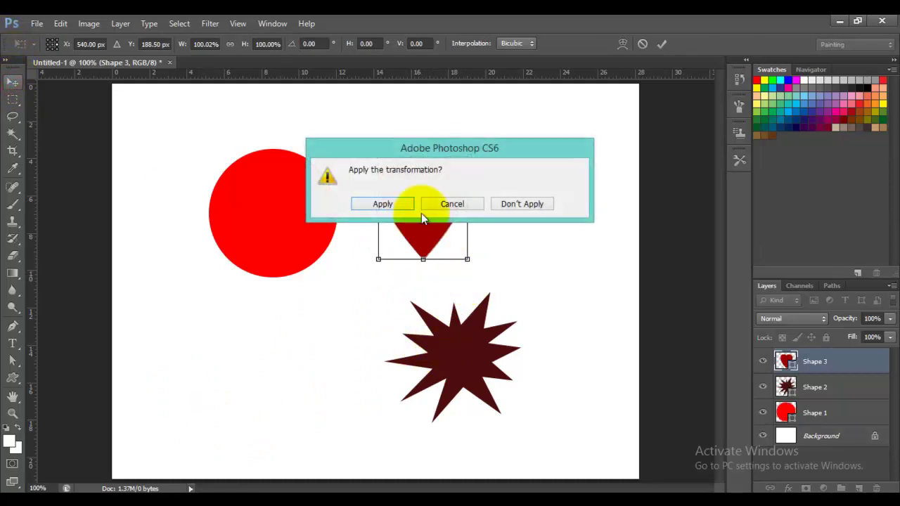
pyautogui.click(384, 204)
# Shift the starburst to the lower centre of the canvas
pyautogui.click(465, 369)
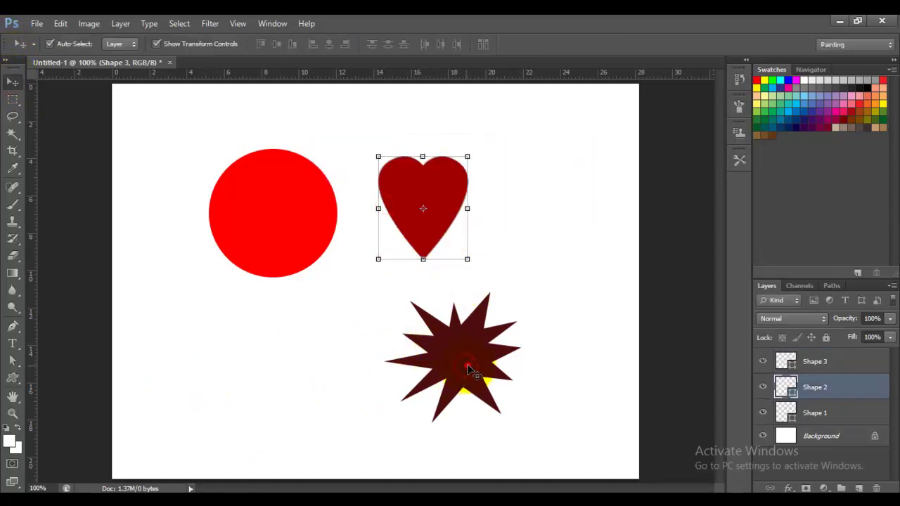
pyautogui.click(462, 383)
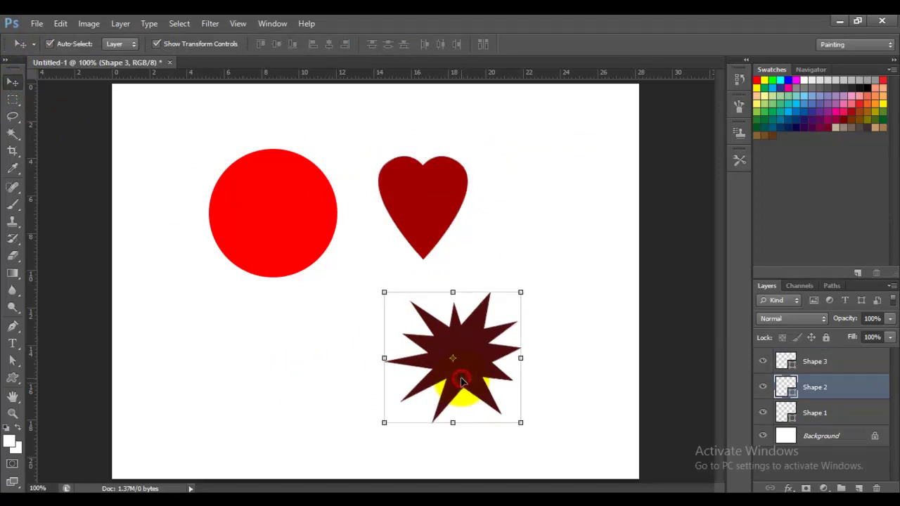
pyautogui.moveTo(473, 371); pyautogui.dragTo(280, 385)
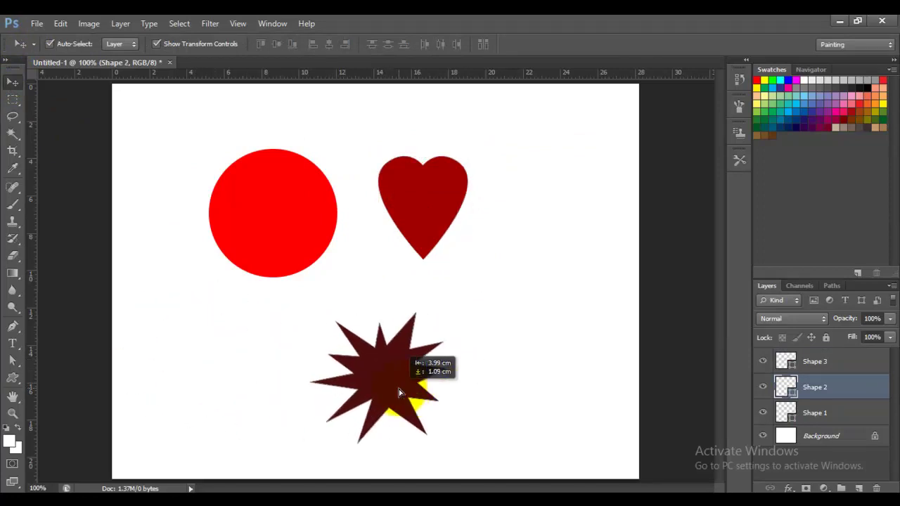
pyautogui.moveTo(280, 380); pyautogui.dragTo(401, 394)
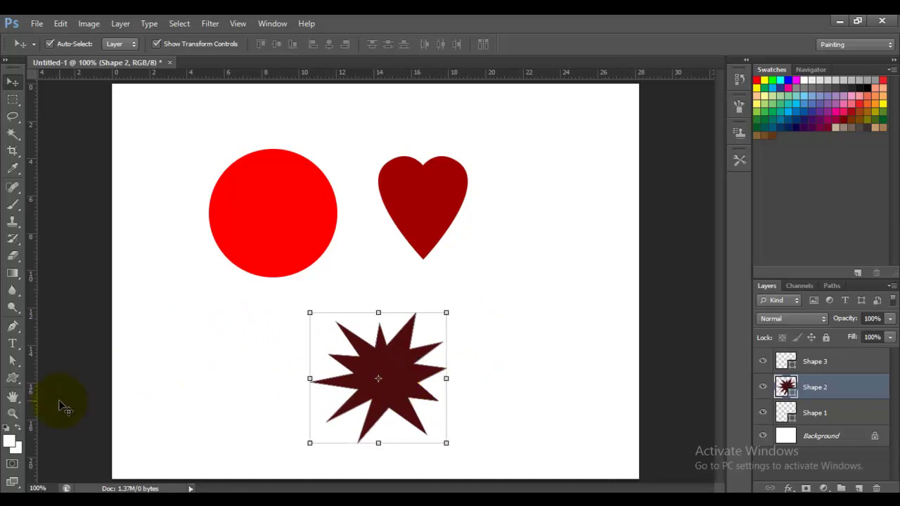
pyautogui.click(288, 198)
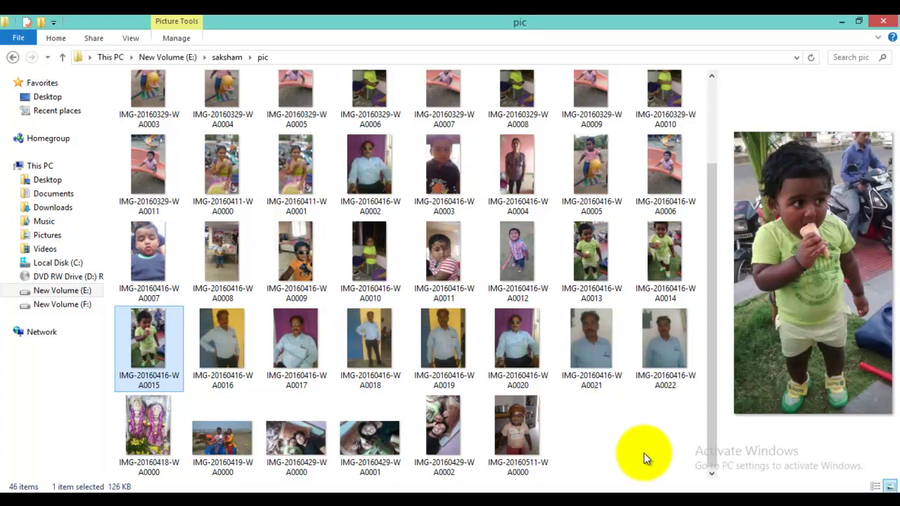
# Select IMG-20160416-WA0009 in the pic folder and drag it toward Photoshop
pyautogui.click(664, 446)
pyautogui.click(294, 262)
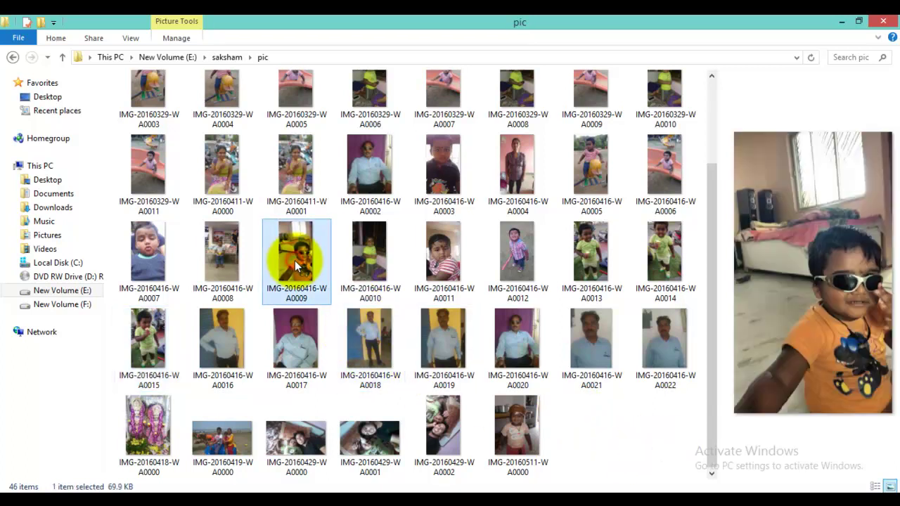
pyautogui.moveTo(295, 260); pyautogui.dragTo(590, 430)
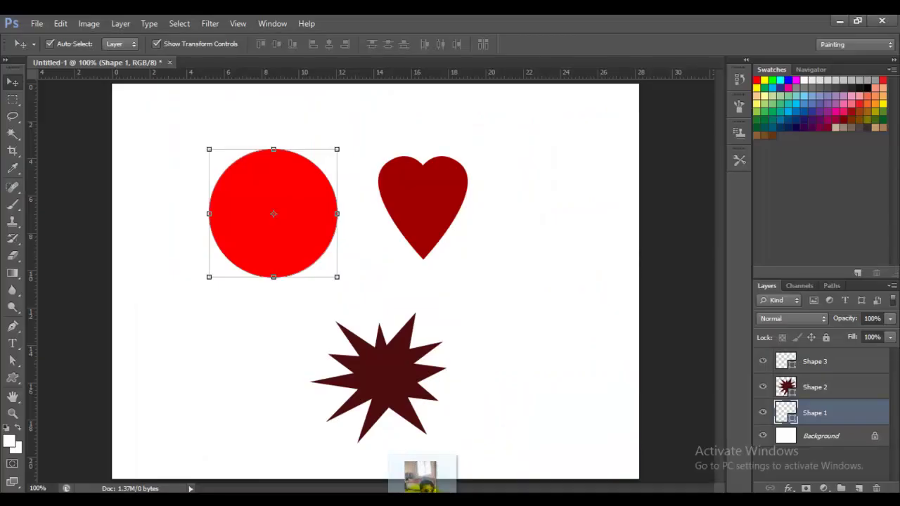
# Place IMG-20160416-WA0009 on the canvas as a layer and move it over the red circle
pyautogui.moveTo(589, 432)
pyautogui.mouseDown()
pyautogui.moveTo(420, 445)
pyautogui.moveTo(286, 233)
pyautogui.mouseUp()
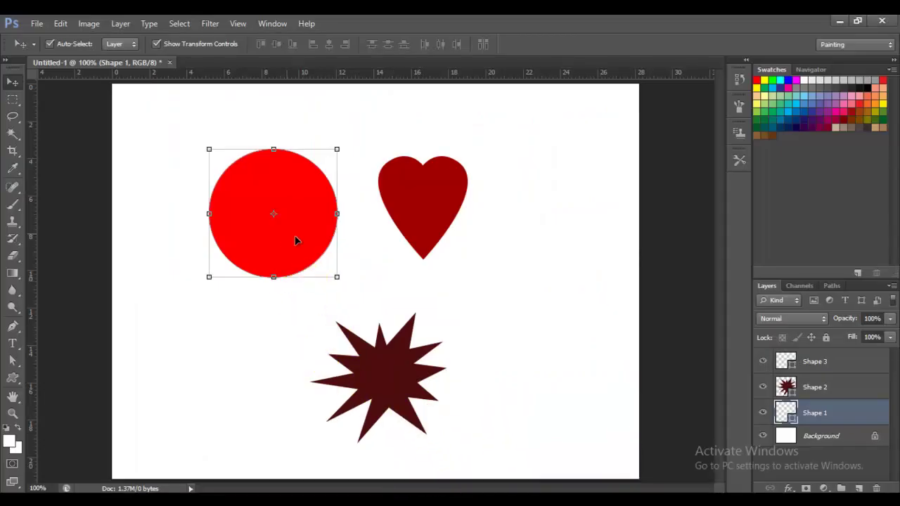
pyautogui.click(316, 257)
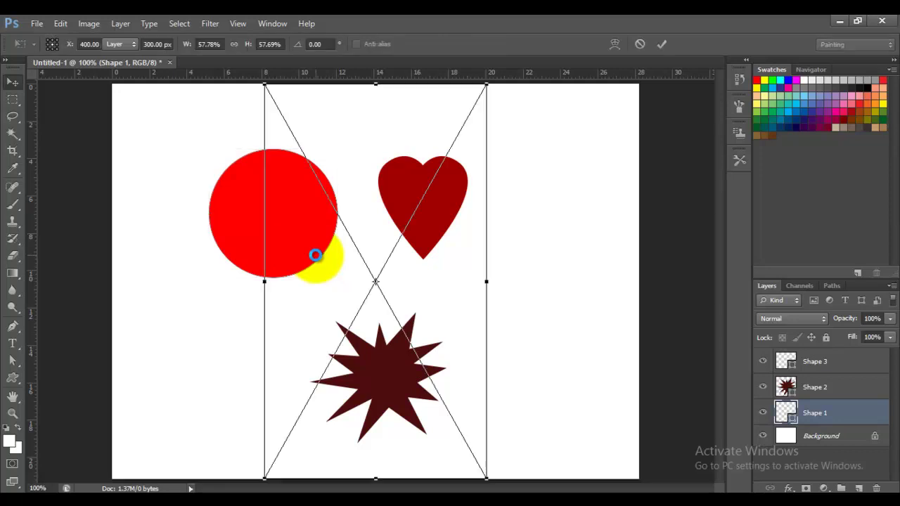
pyautogui.press('Return')
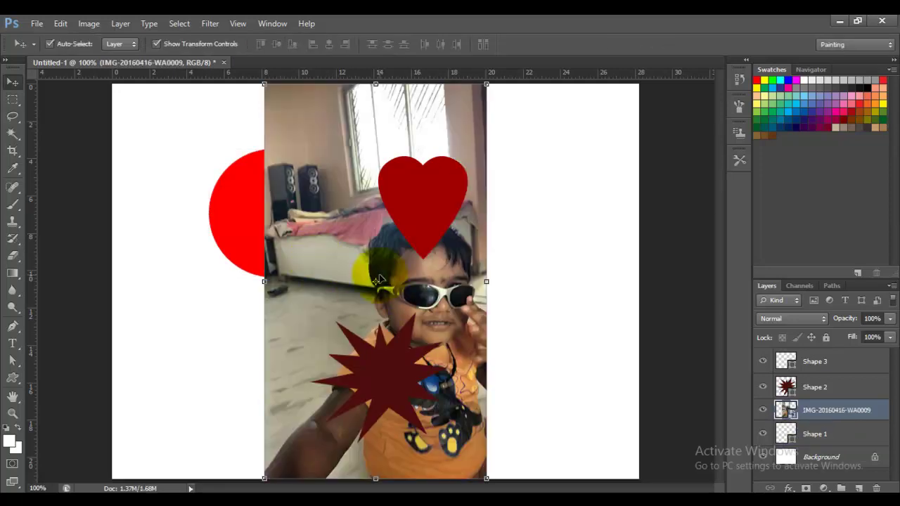
pyautogui.moveTo(316, 261)
pyautogui.mouseDown()
pyautogui.moveTo(316, 271)
pyautogui.moveTo(215, 202)
pyautogui.mouseUp()
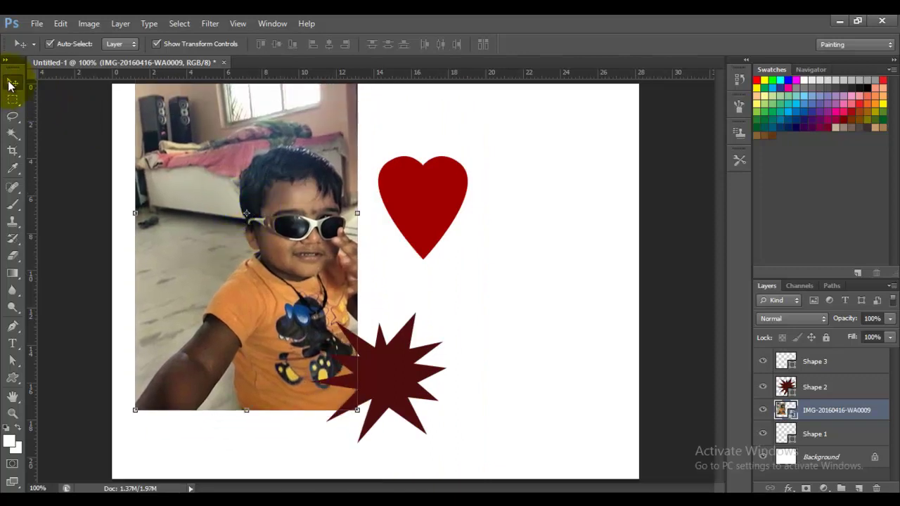
pyautogui.moveTo(276, 262); pyautogui.dragTo(274, 246)
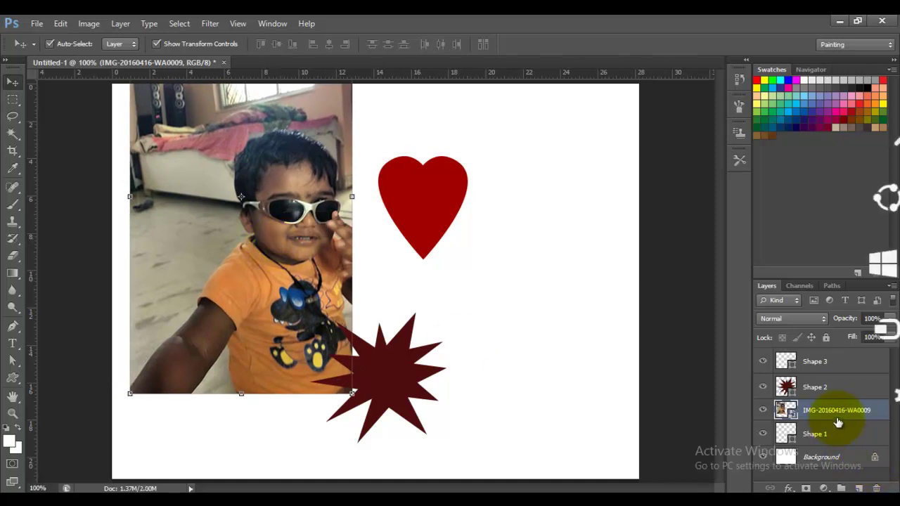
pyautogui.moveTo(837, 409)
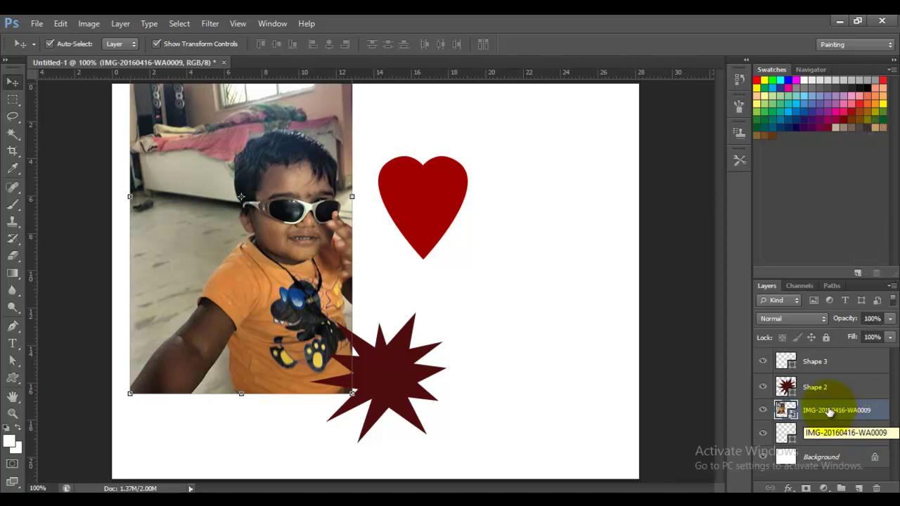
# Make the IMG-20160416-WA0009 layer a clipping mask over the red circle
pyautogui.rightClick(829, 413)
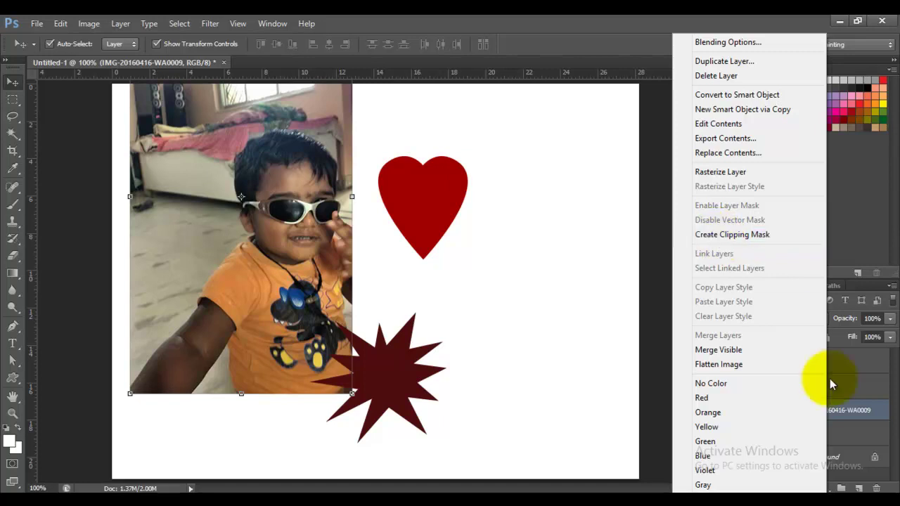
pyautogui.click(859, 415)
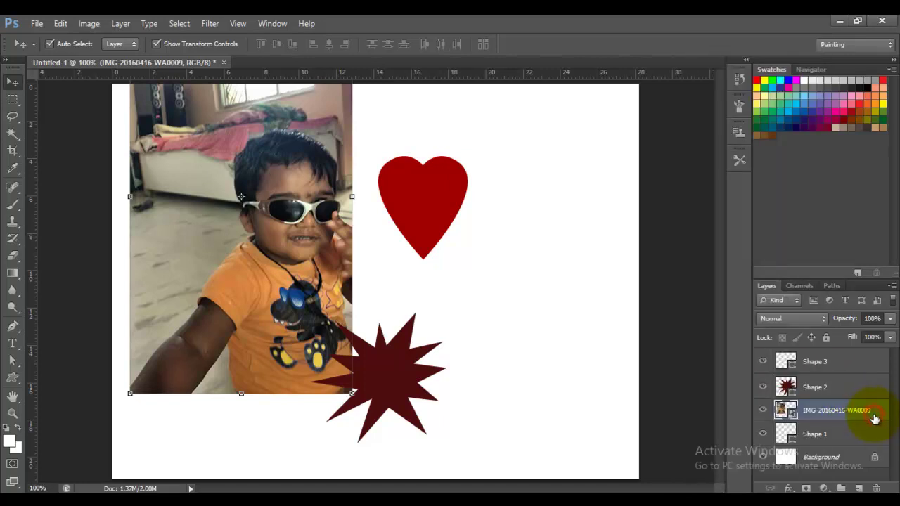
pyautogui.rightClick(872, 419)
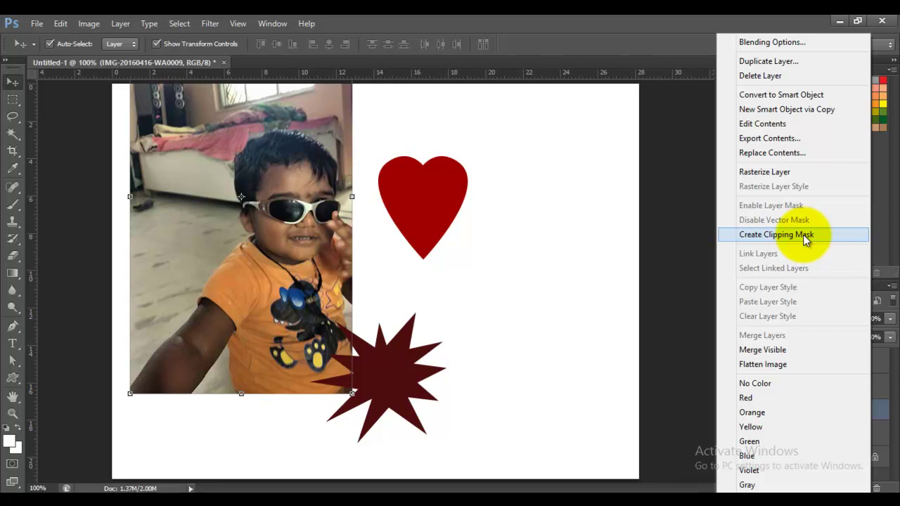
pyautogui.click(805, 237)
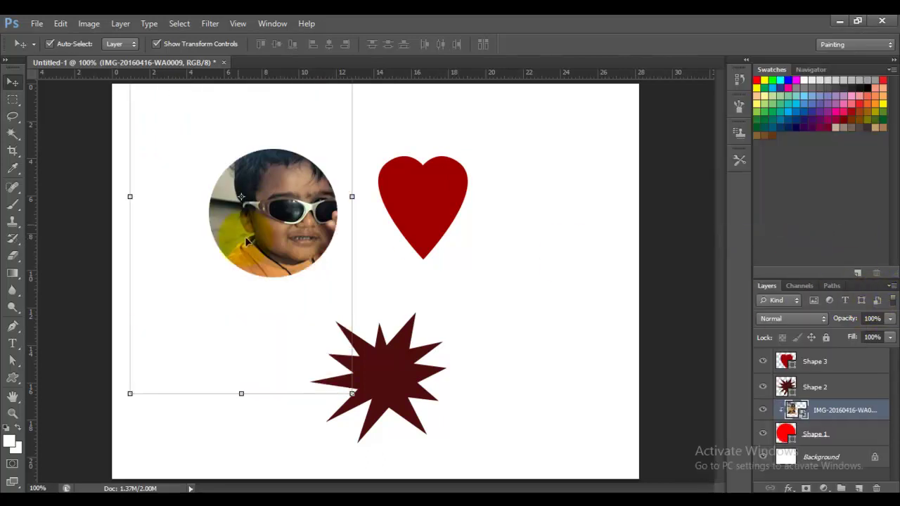
# Scale down and shift the clipped photo so the boy's sunglasses face is centred
pyautogui.click(66, 187)
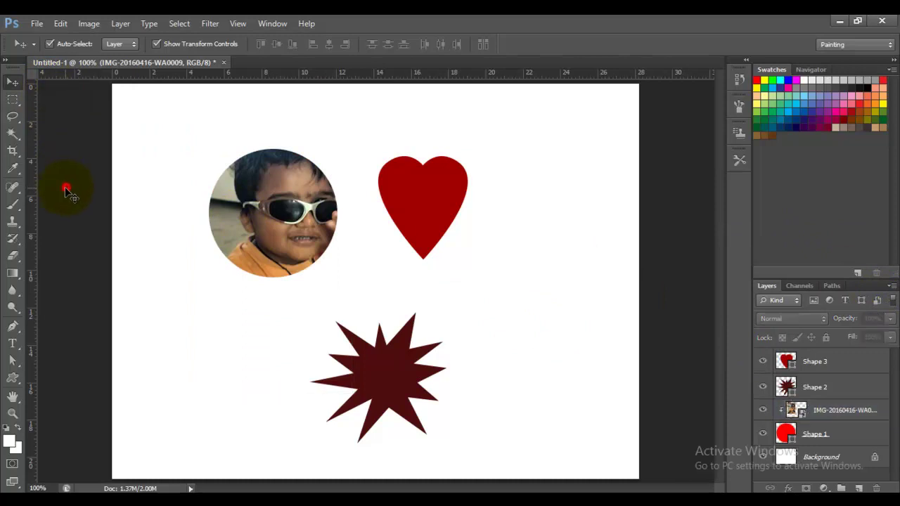
pyautogui.click(246, 241)
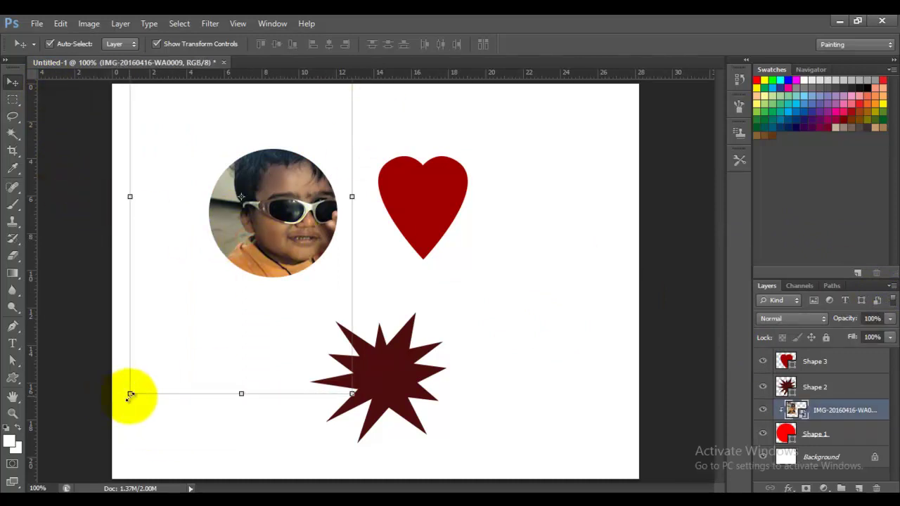
pyautogui.moveTo(130, 394); pyautogui.dragTo(197, 351)
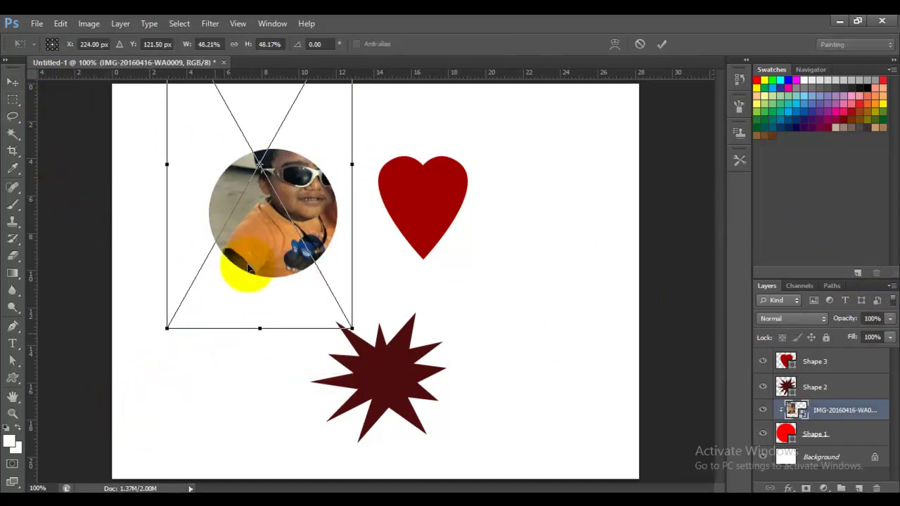
pyautogui.moveTo(274, 146)
pyautogui.mouseDown()
pyautogui.moveTo(322, 130)
pyautogui.moveTo(301, 153)
pyautogui.moveTo(298, 131)
pyautogui.mouseUp()
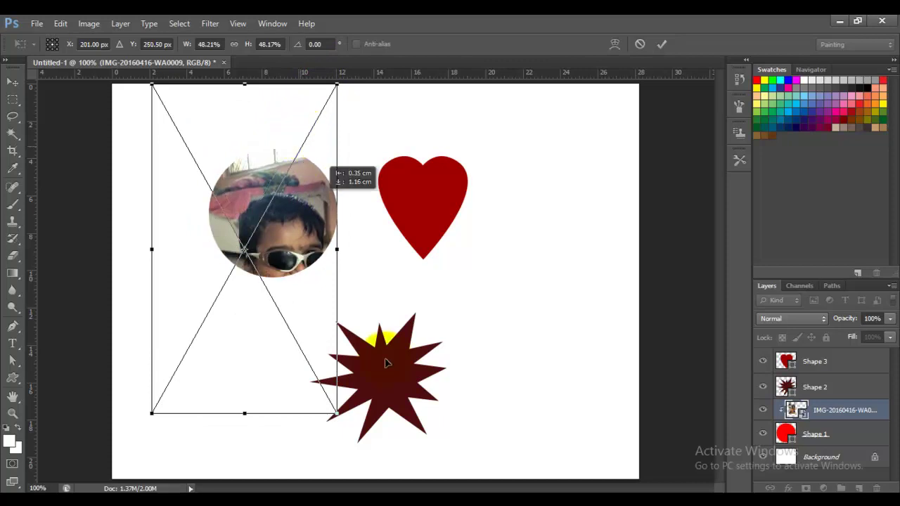
pyautogui.moveTo(336, 411); pyautogui.dragTo(336, 404)
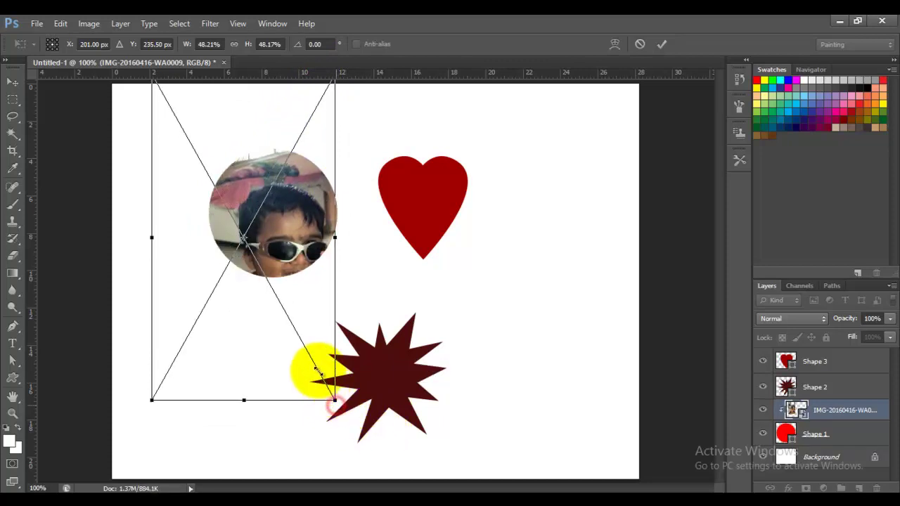
pyautogui.moveTo(336, 404); pyautogui.dragTo(308, 353)
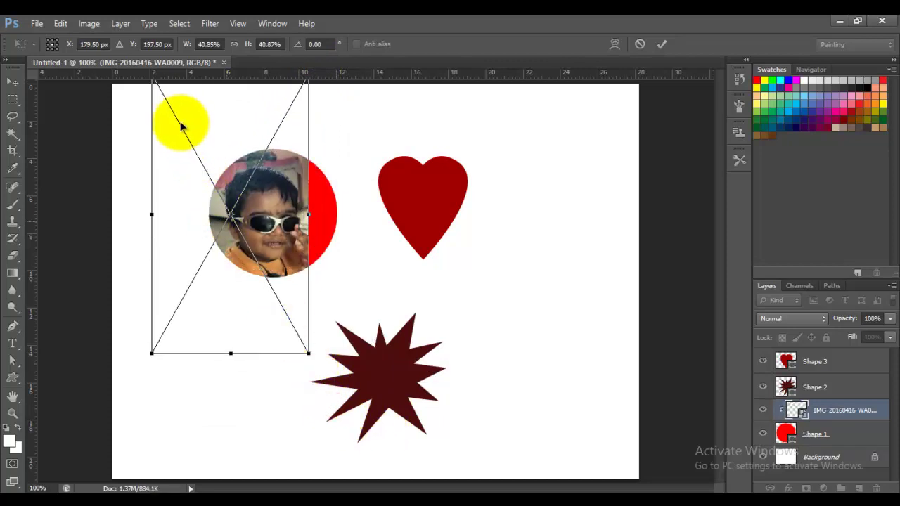
pyautogui.moveTo(181, 125); pyautogui.dragTo(238, 138)
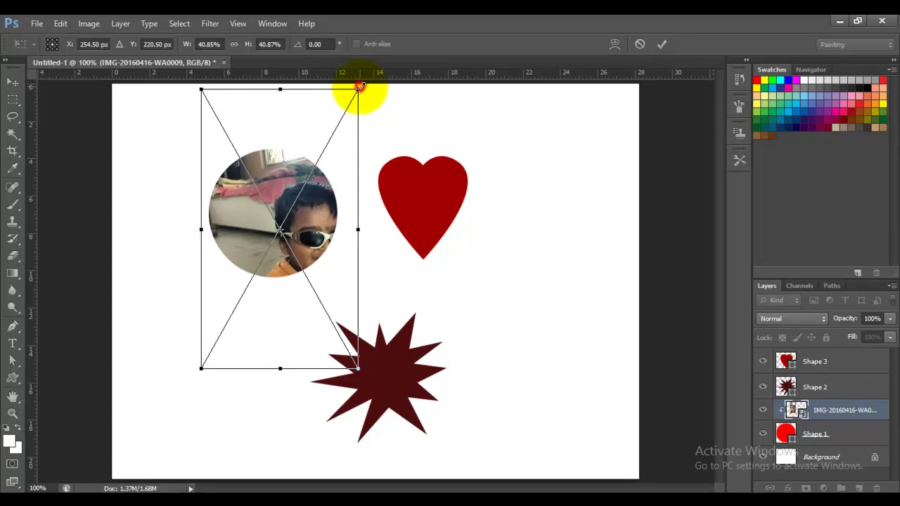
pyautogui.moveTo(358, 87); pyautogui.dragTo(338, 135)
pyautogui.click(288, 249)
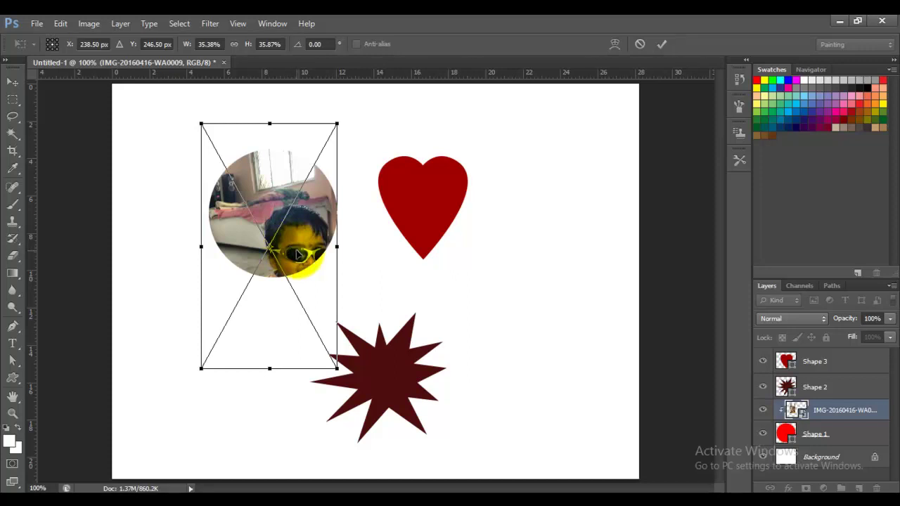
pyautogui.moveTo(298, 255)
pyautogui.mouseDown()
pyautogui.moveTo(284, 192)
pyautogui.moveTo(284, 227)
pyautogui.moveTo(306, 227)
pyautogui.mouseUp()
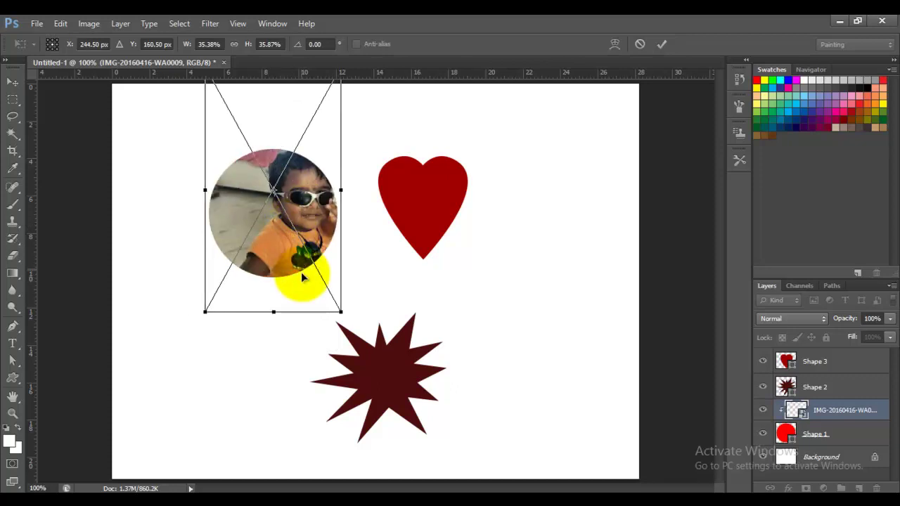
pyautogui.press('Return')
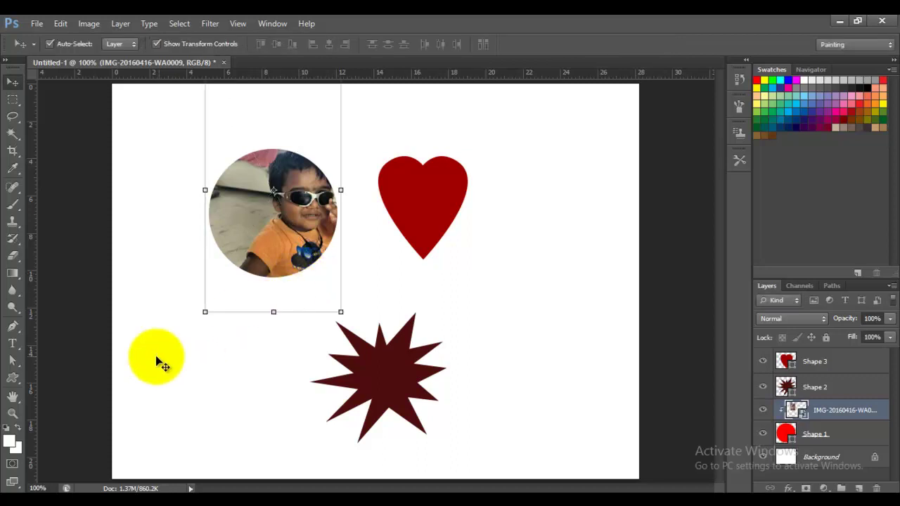
pyautogui.click(61, 306)
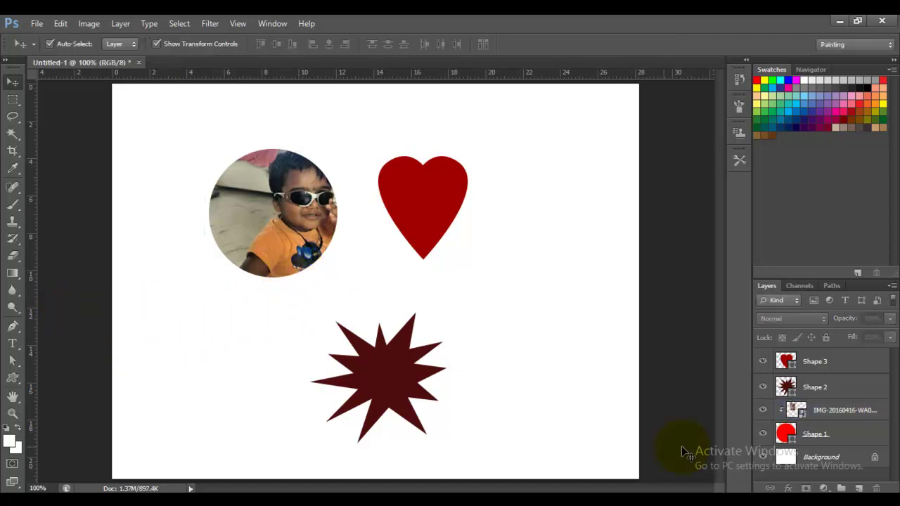
# Add a 3 px outside stroke layer style to the Shape 1 circle
pyautogui.click(831, 437)
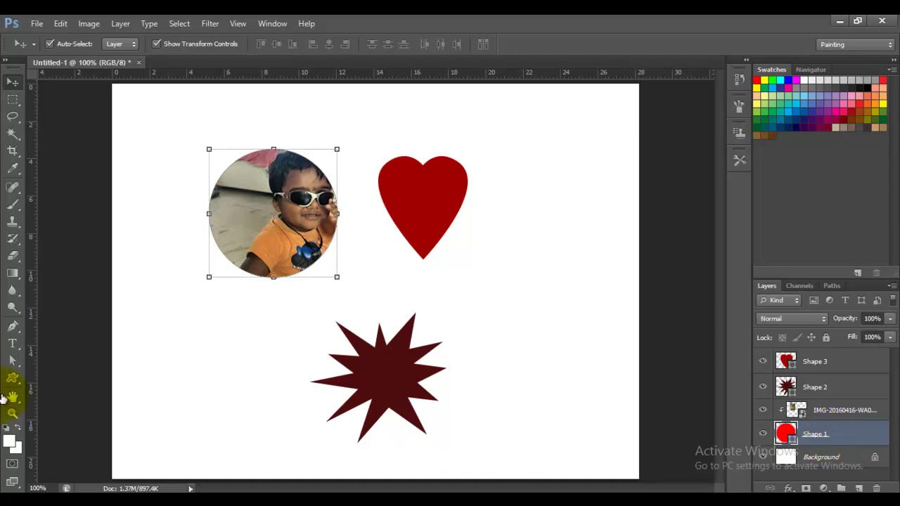
pyautogui.doubleClick(844, 432)
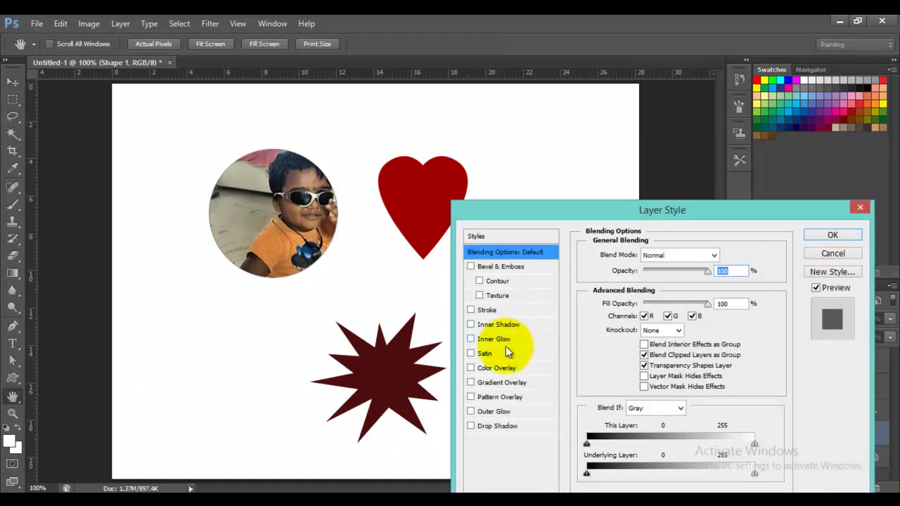
pyautogui.click(491, 368)
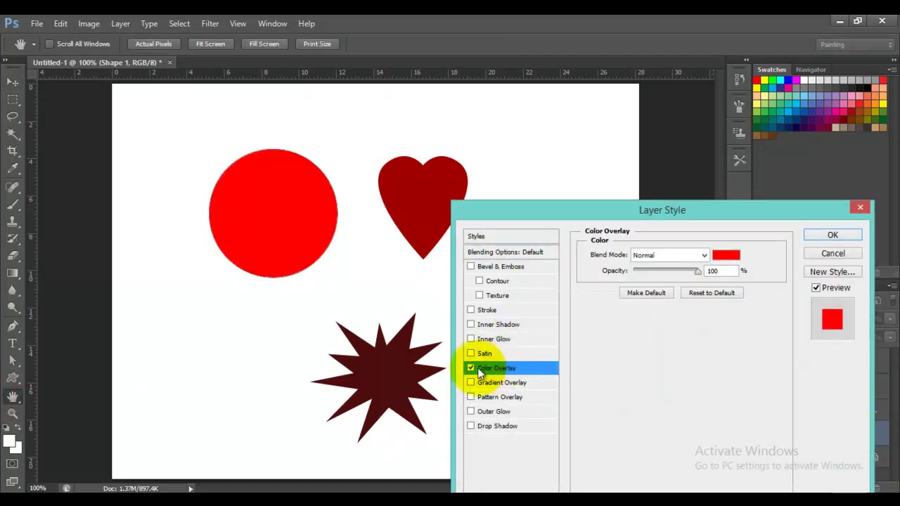
pyautogui.click(470, 368)
pyautogui.click(469, 310)
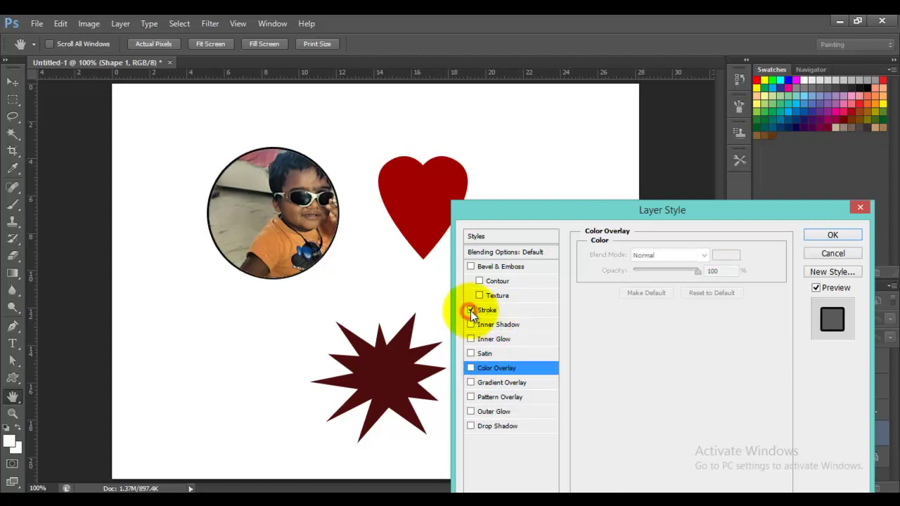
pyautogui.click(506, 312)
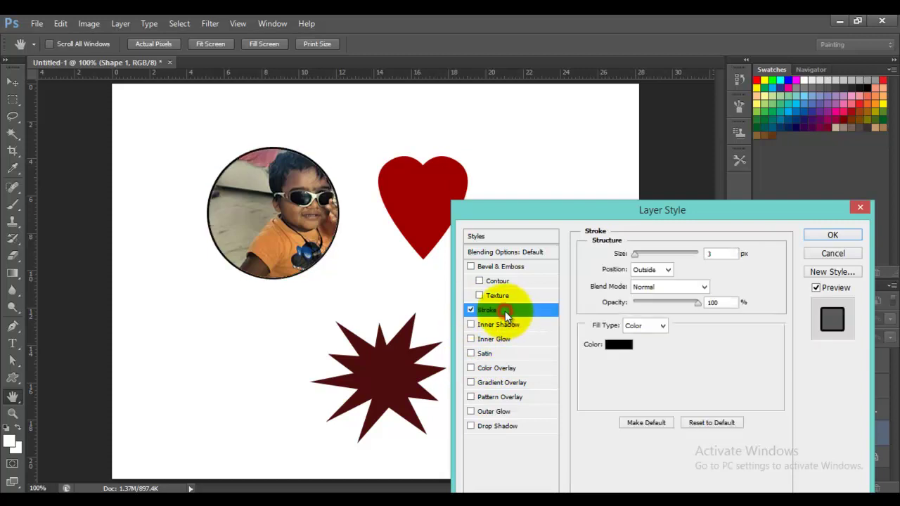
# Set the stroke colour to the shirt's orange, d98442, sampled from the photo
pyautogui.click(617, 344)
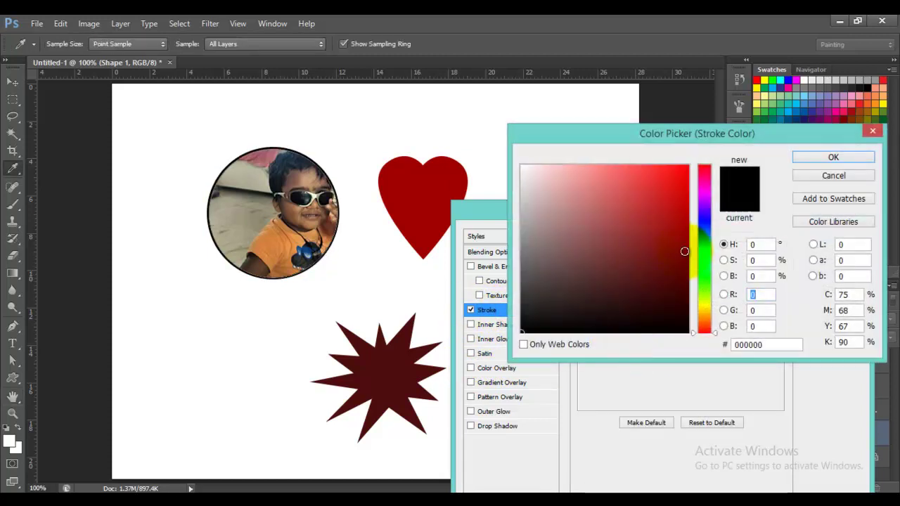
pyautogui.click(705, 222)
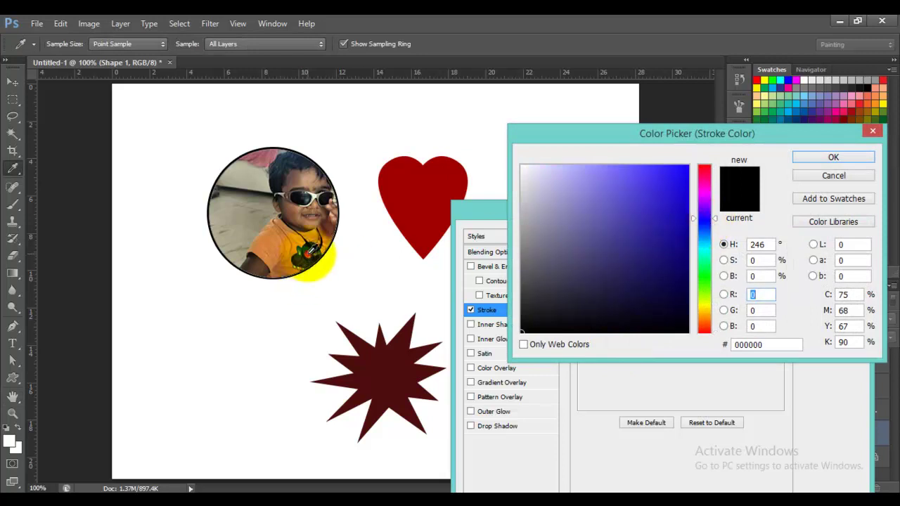
pyautogui.click(309, 259)
pyautogui.moveTo(309, 247); pyautogui.dragTo(307, 202)
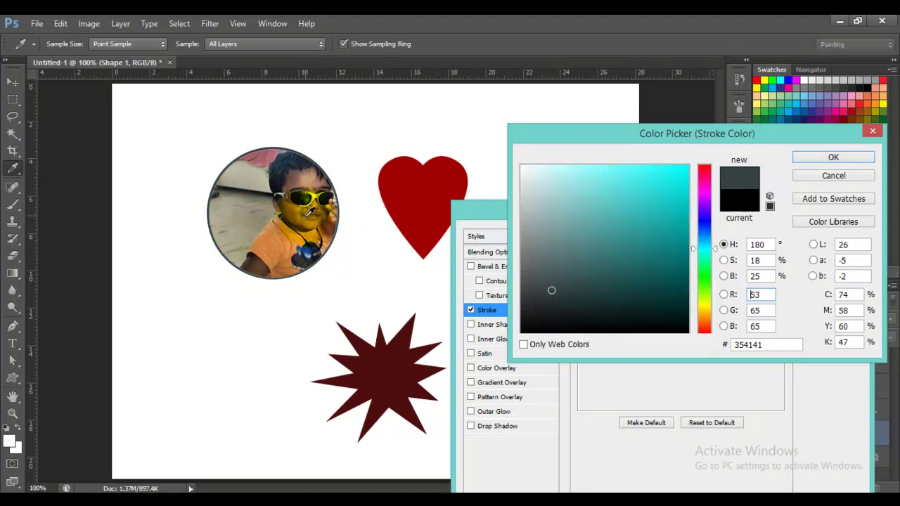
pyautogui.click(280, 235)
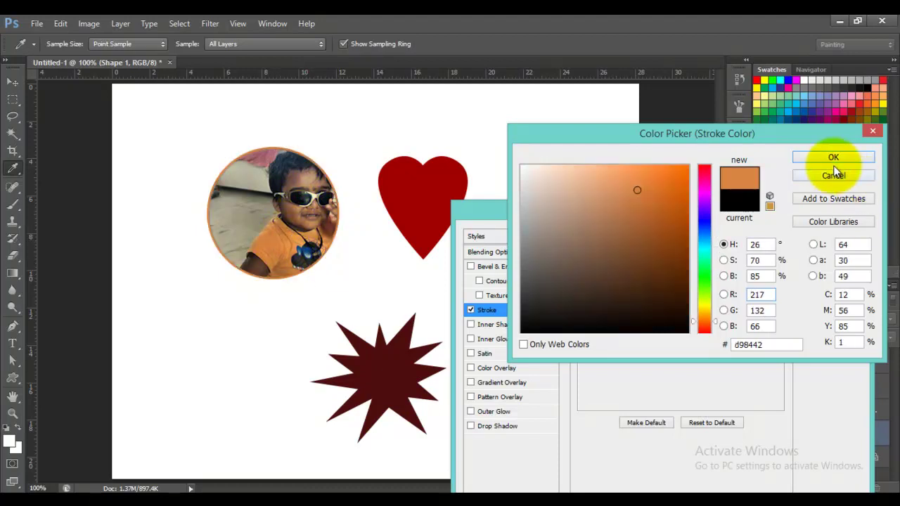
pyautogui.click(832, 158)
pyautogui.click(839, 239)
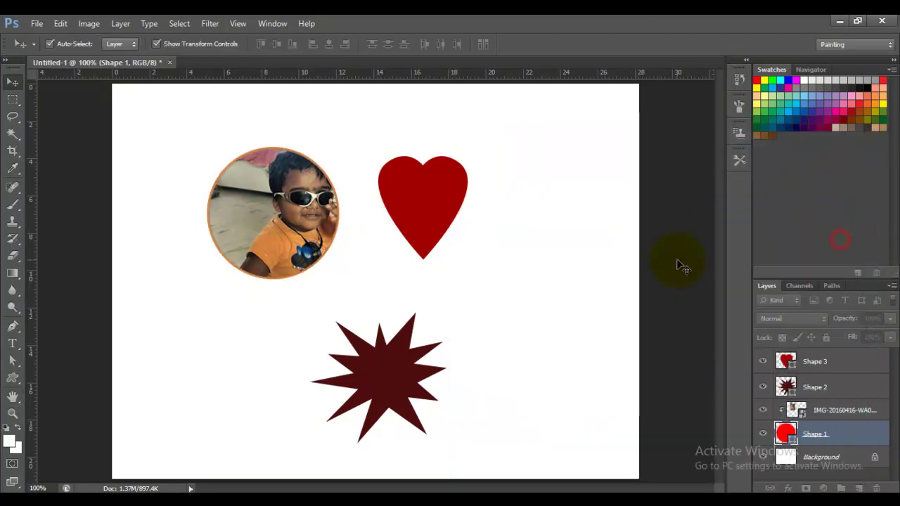
# Enlarge the red heart to about 123%, shift it up and right, and add empty Layer 1 above it
pyautogui.click(397, 196)
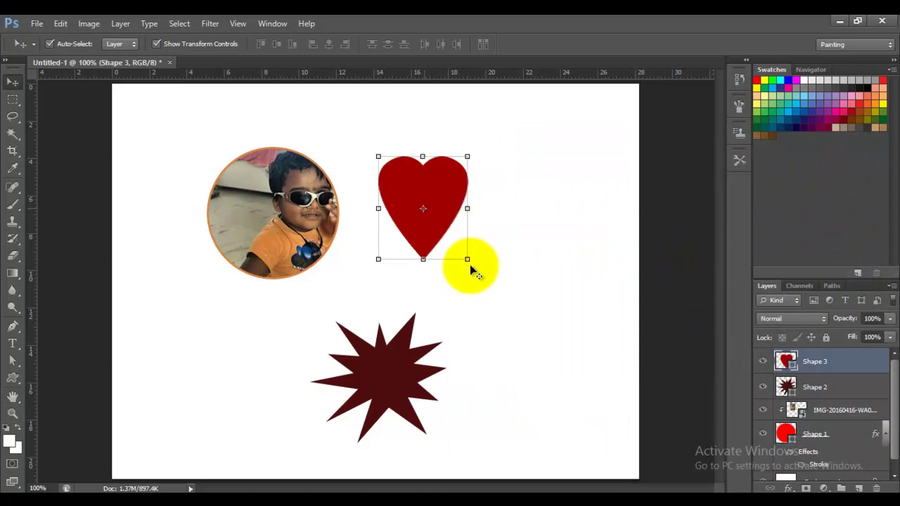
pyautogui.moveTo(467, 259); pyautogui.dragTo(506, 303)
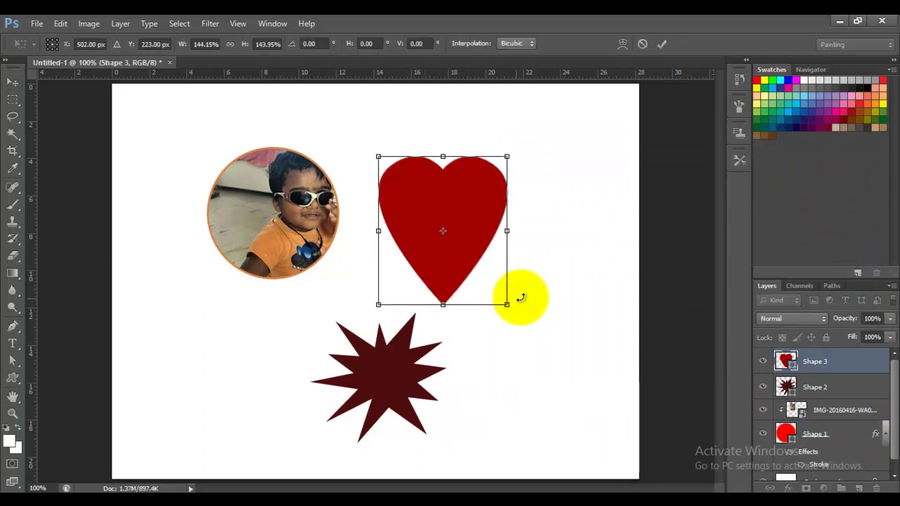
pyautogui.press('Return')
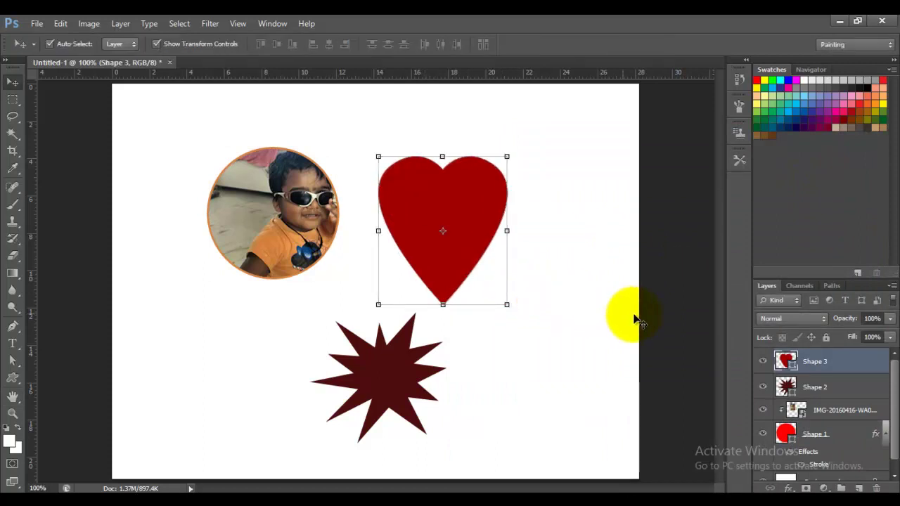
pyautogui.click(672, 310)
pyautogui.moveTo(481, 226); pyautogui.dragTo(500, 208)
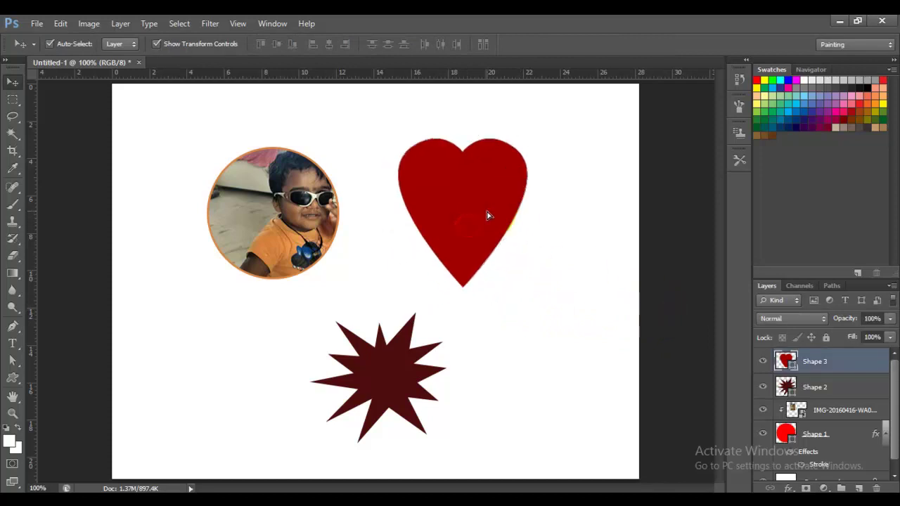
pyautogui.moveTo(527, 288); pyautogui.dragTo(556, 322)
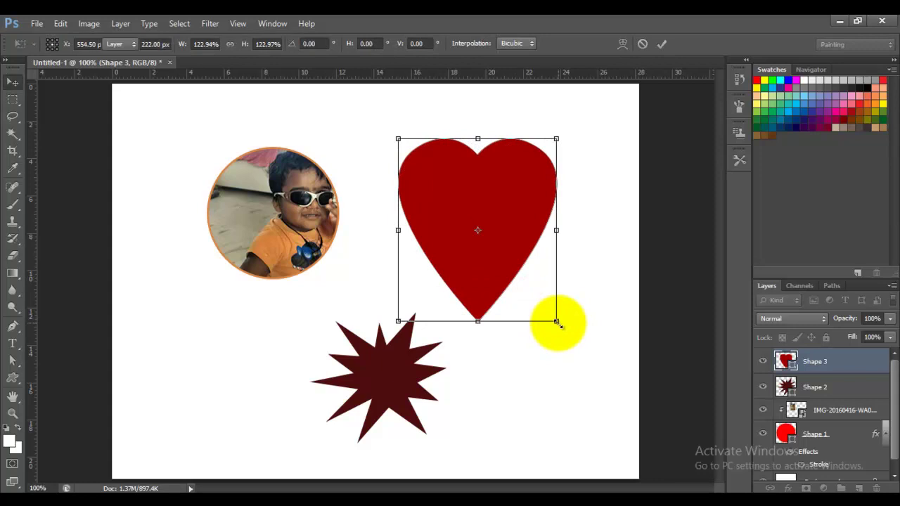
pyautogui.click(689, 314)
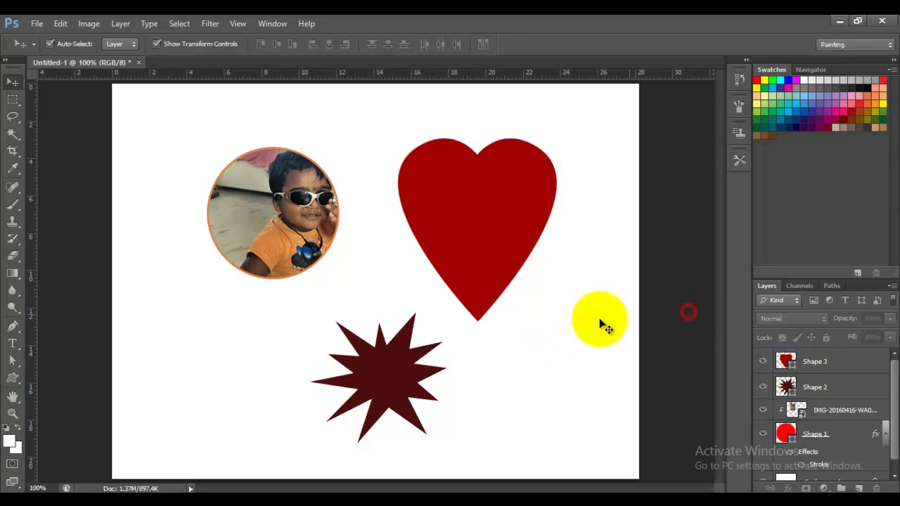
pyautogui.click(493, 254)
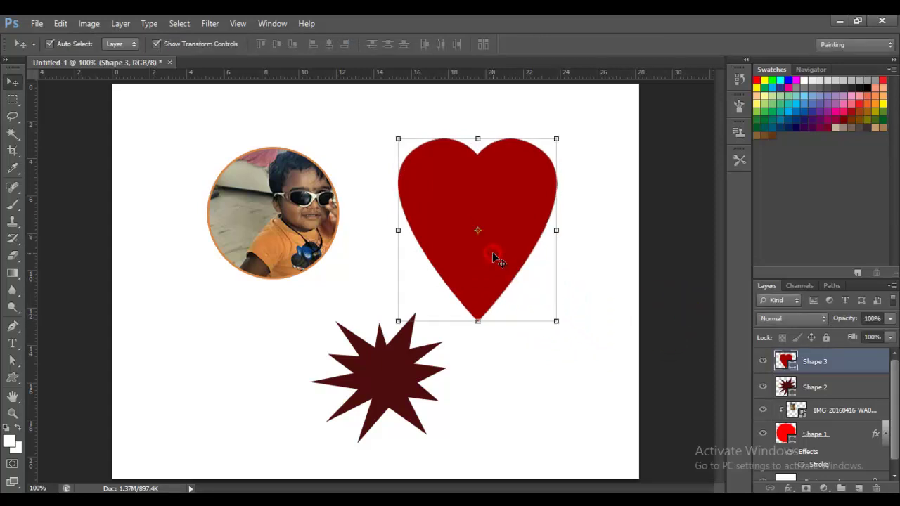
pyautogui.click(861, 488)
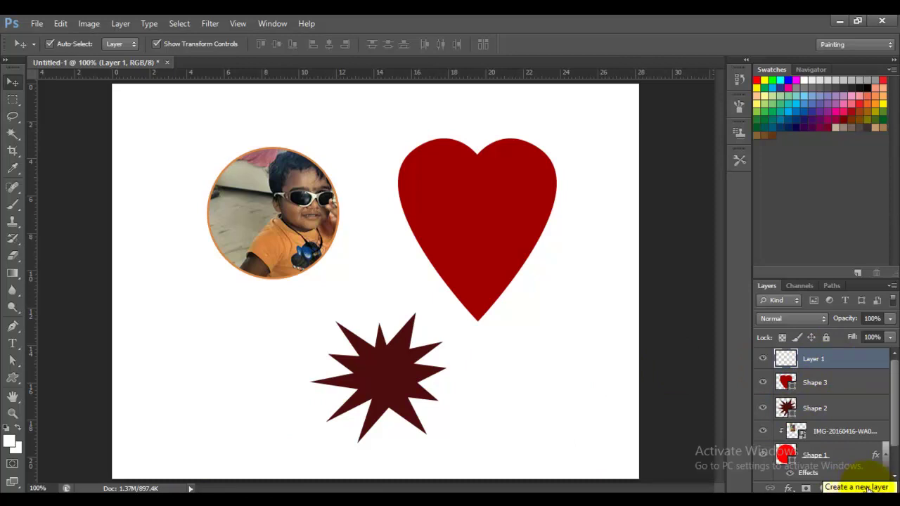
# Browse the pic folder's child photos and select IMG-20160416-WA0013, the boy with the ice cream
pyautogui.click(204, 497)
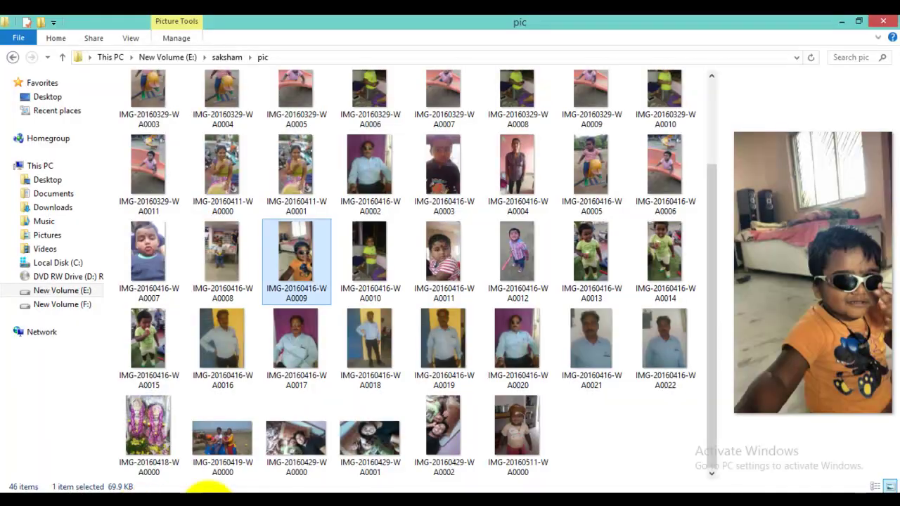
pyautogui.click(507, 265)
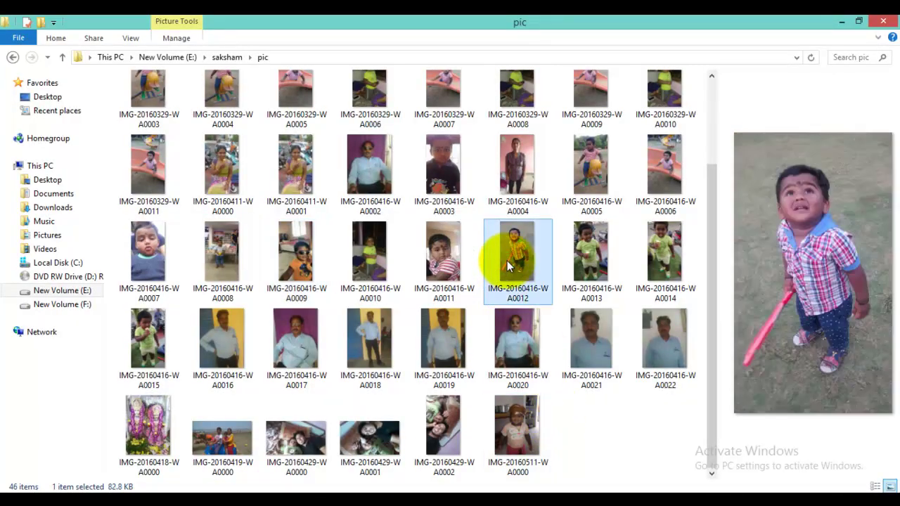
pyautogui.click(586, 247)
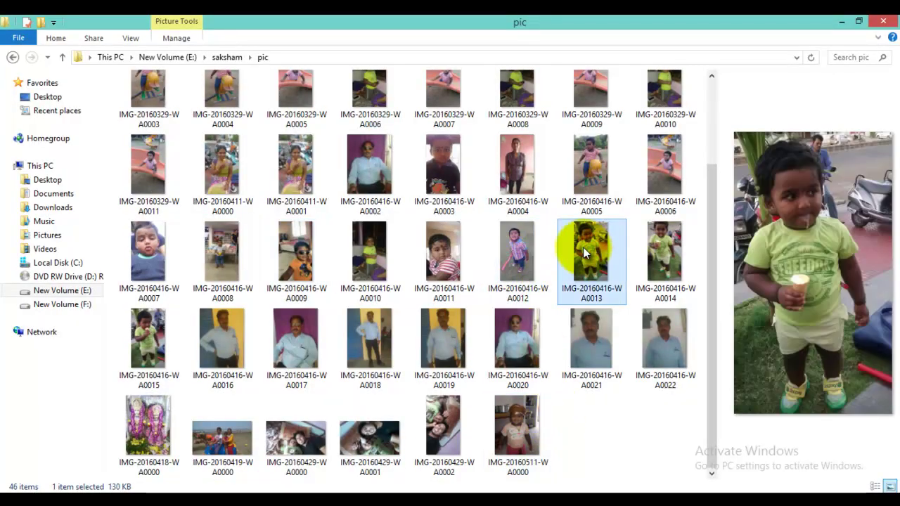
pyautogui.click(445, 183)
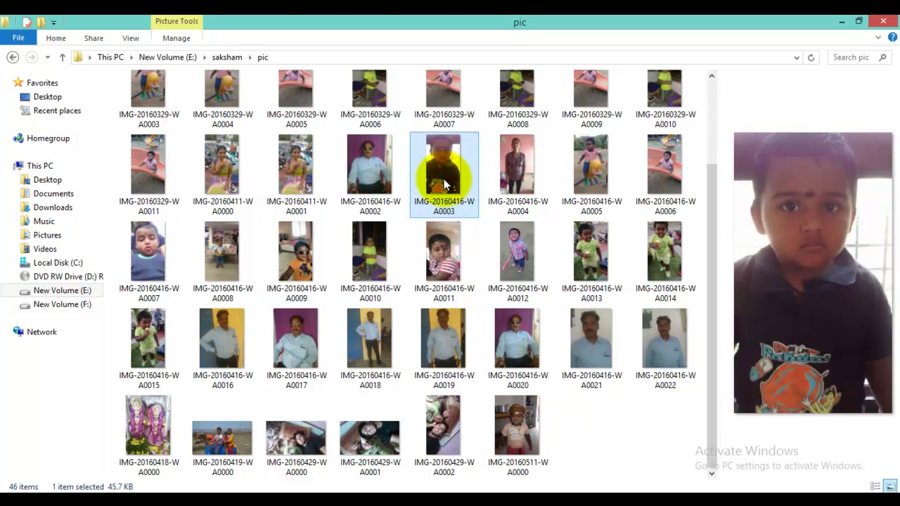
pyautogui.click(588, 255)
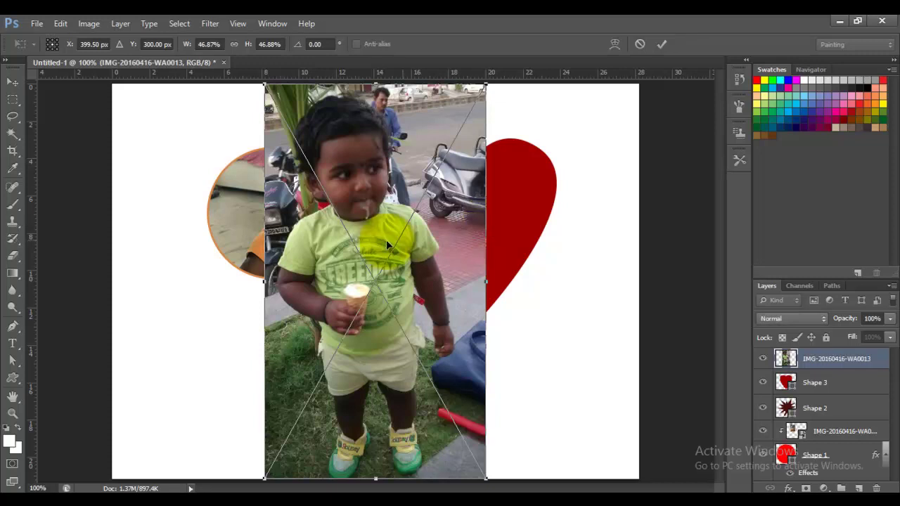
# Position photo IMG-20160416-WA0013 over the heart on the right and commit it as a layer
pyautogui.moveTo(344, 250); pyautogui.dragTo(552, 302)
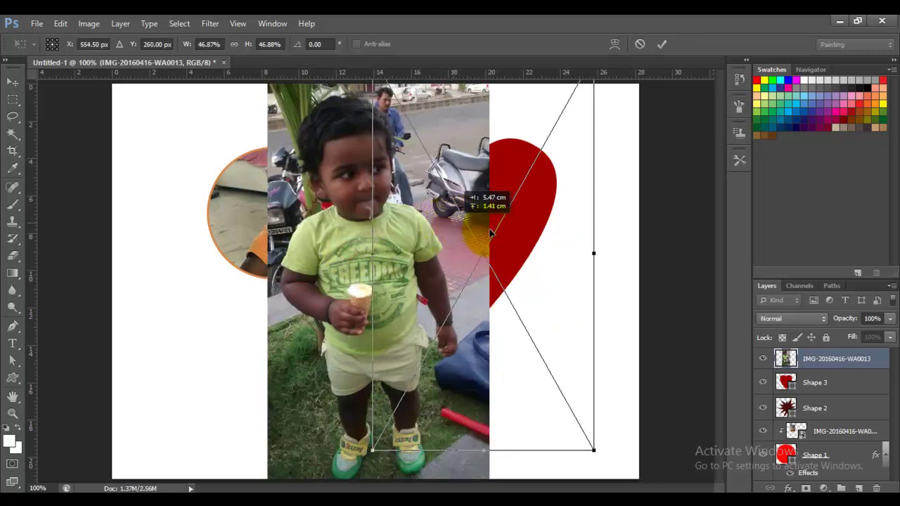
pyautogui.moveTo(552, 302); pyautogui.dragTo(499, 233)
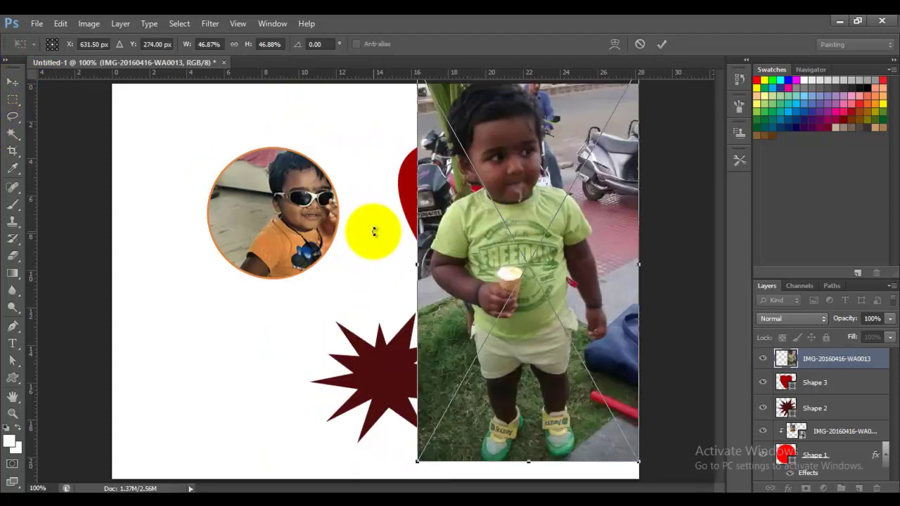
pyautogui.press('Return')
pyautogui.moveTo(478, 240); pyautogui.dragTo(435, 253)
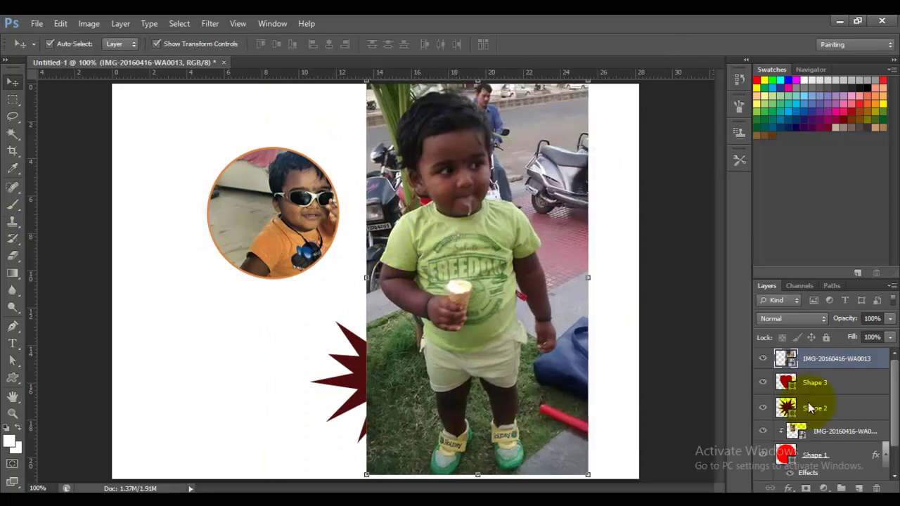
# Clip the ice-cream photo layer into the heart shape with Create Clipping Mask
pyautogui.rightClick(849, 362)
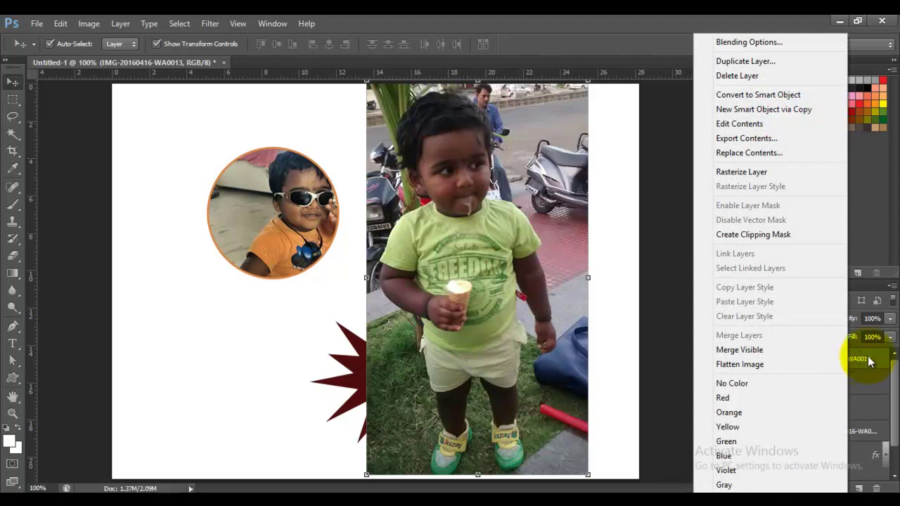
pyautogui.click(870, 360)
pyautogui.rightClick(869, 359)
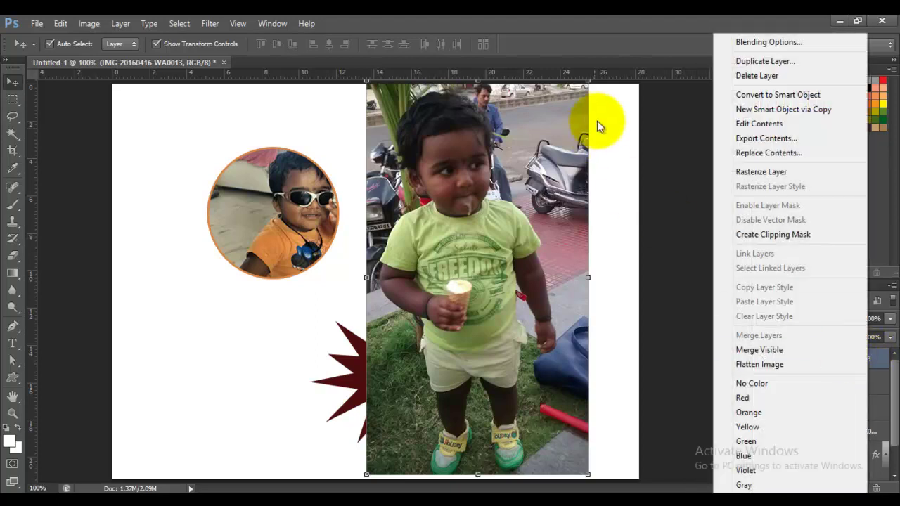
pyautogui.click(778, 235)
# Scale the clipped photo to about 38% and move it up so the boy fills the heart
pyautogui.moveTo(506, 205); pyautogui.dragTo(518, 208)
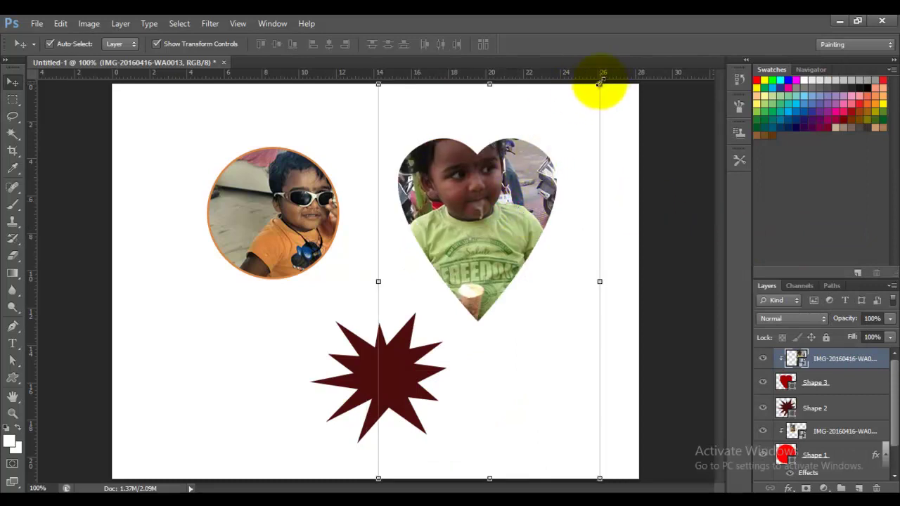
pyautogui.moveTo(599, 83); pyautogui.dragTo(566, 144)
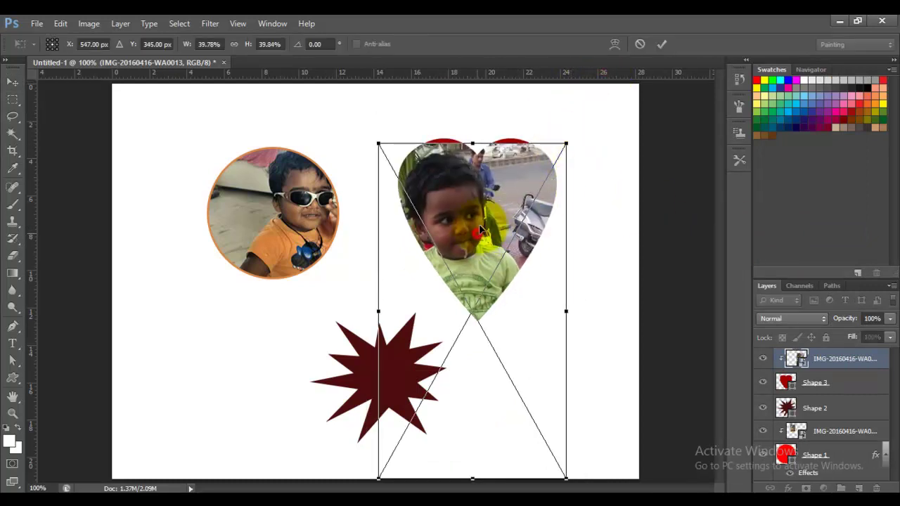
pyautogui.moveTo(480, 231)
pyautogui.mouseDown()
pyautogui.moveTo(499, 183)
pyautogui.moveTo(499, 191)
pyautogui.mouseUp()
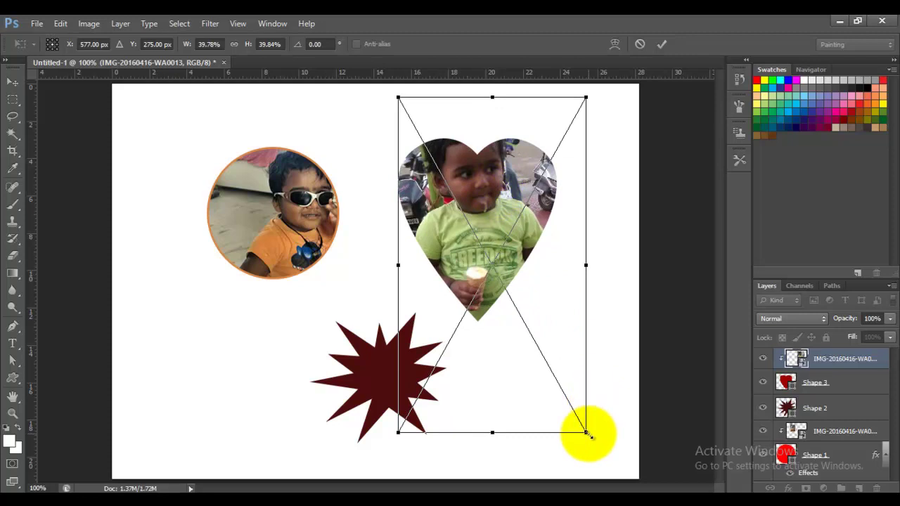
pyautogui.moveTo(586, 431); pyautogui.dragTo(575, 418)
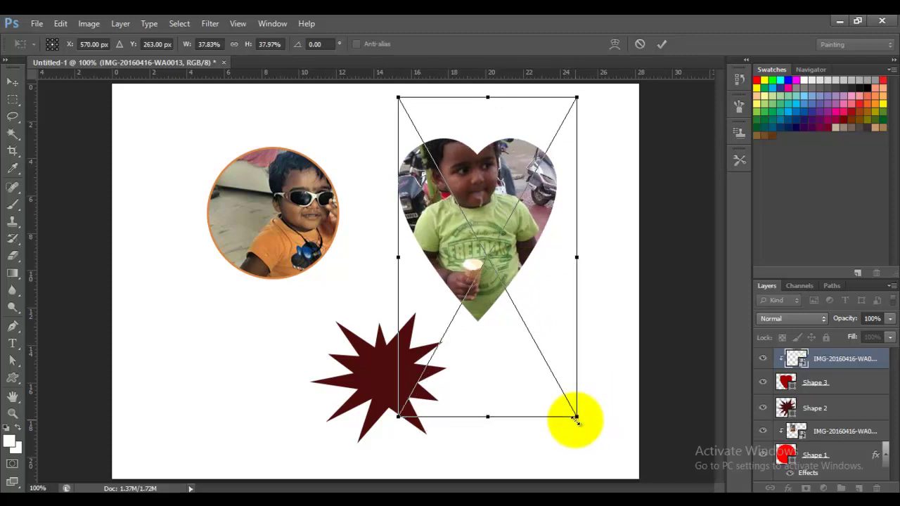
pyautogui.press('Return')
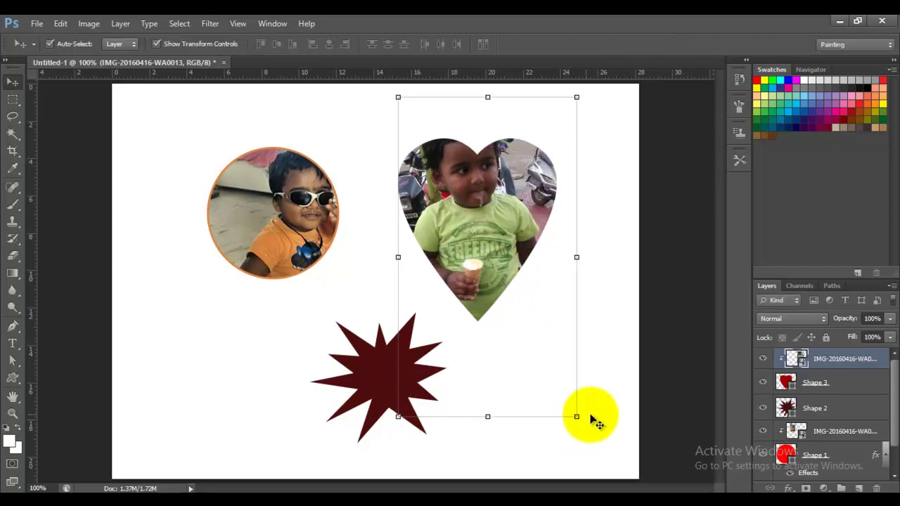
# Enlarge the starburst's Shape 2 to about 131% with Free Transform
pyautogui.click(671, 402)
pyautogui.click(428, 371)
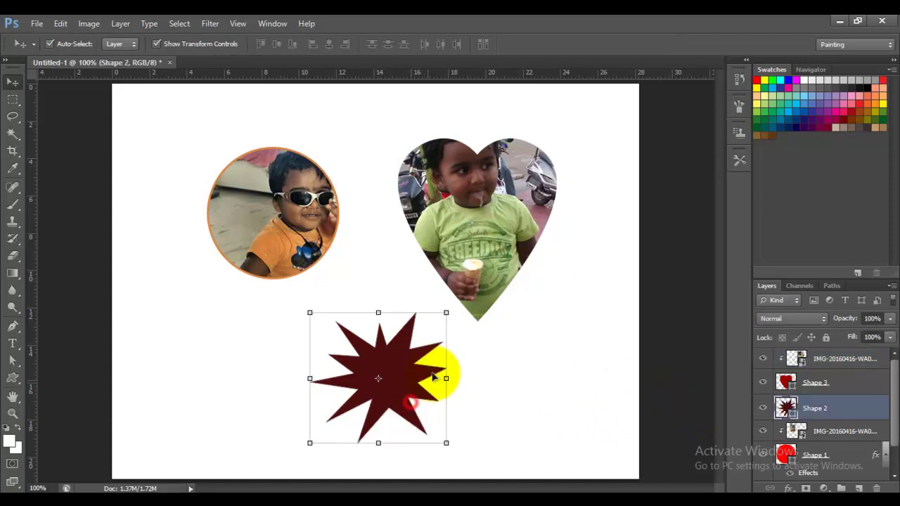
pyautogui.moveTo(446, 313); pyautogui.dragTo(455, 304)
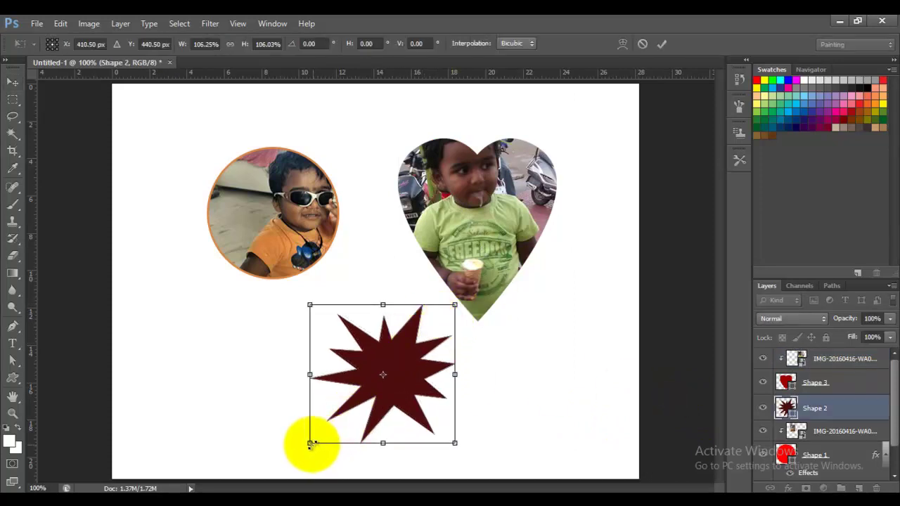
pyautogui.moveTo(310, 442); pyautogui.dragTo(334, 440)
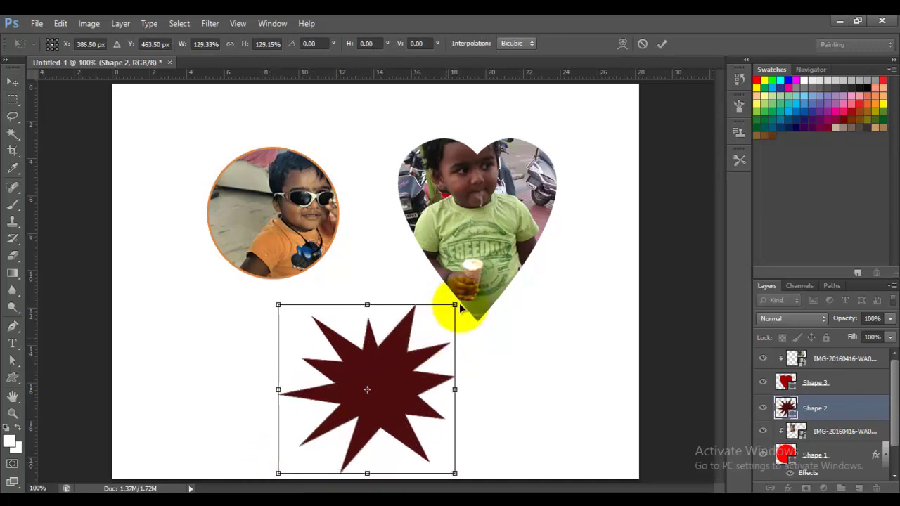
pyautogui.moveTo(455, 304); pyautogui.dragTo(458, 300)
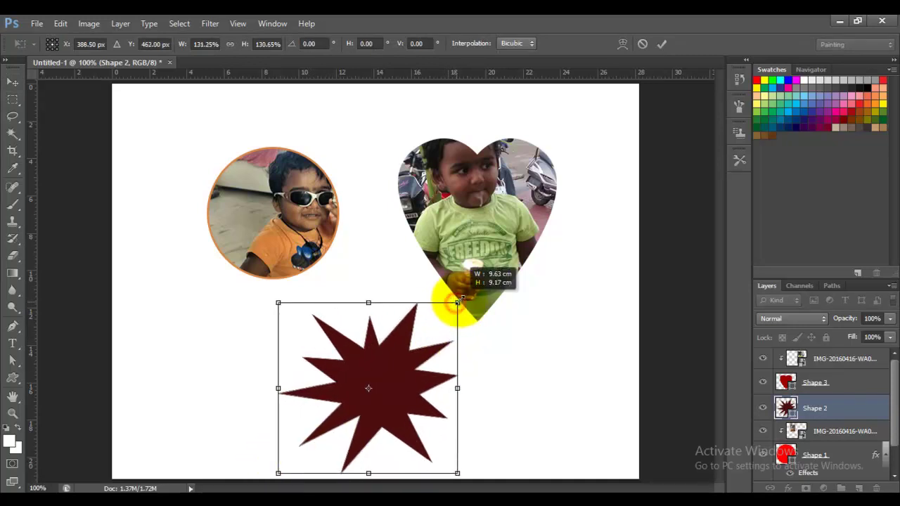
pyautogui.press('Return')
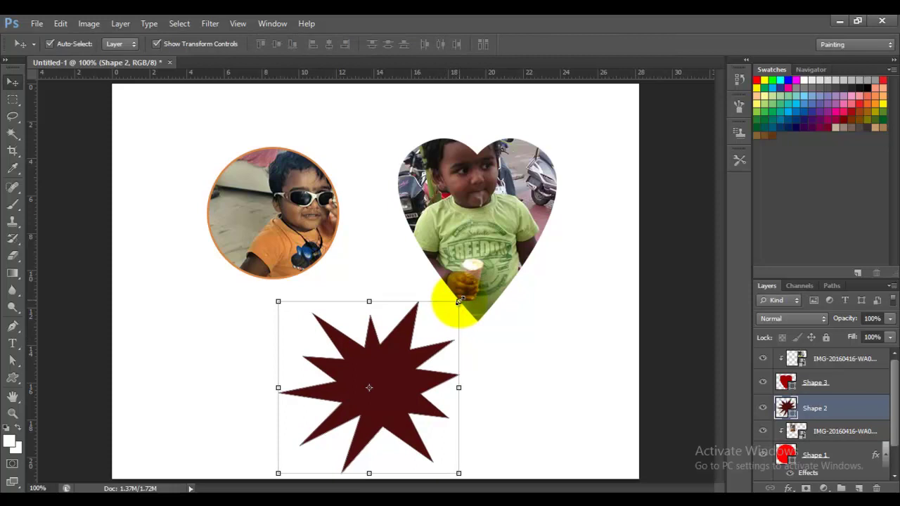
# Move the starburst up, add an empty layer above it, and select the heart's Shape 3 layer
pyautogui.click(81, 345)
pyautogui.moveTo(370, 406); pyautogui.dragTo(366, 392)
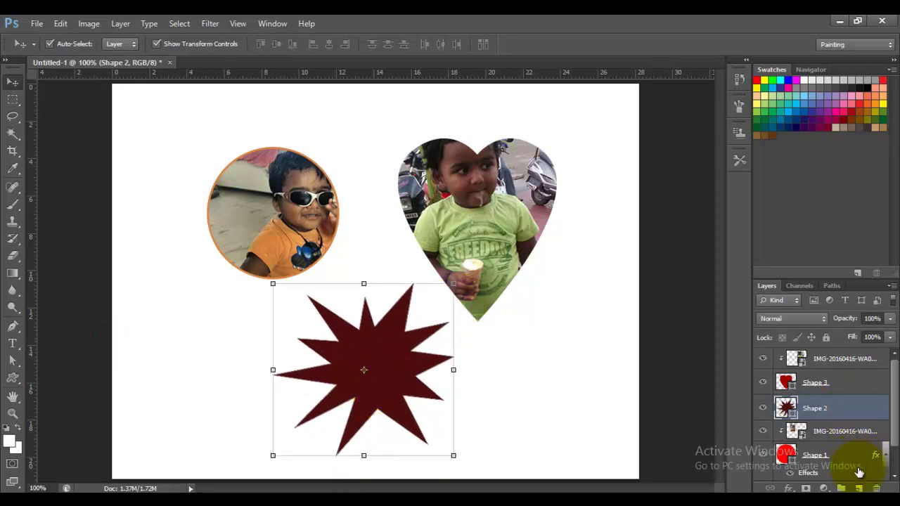
pyautogui.click(860, 488)
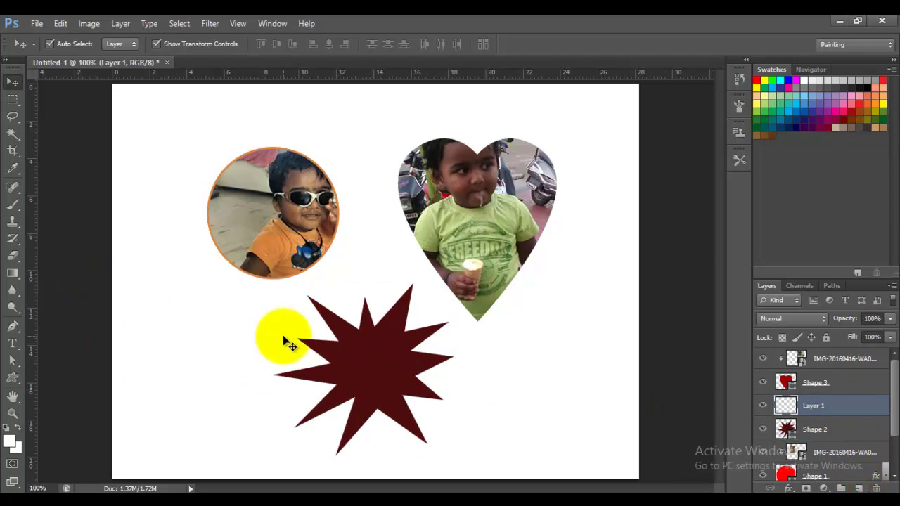
pyautogui.click(492, 252)
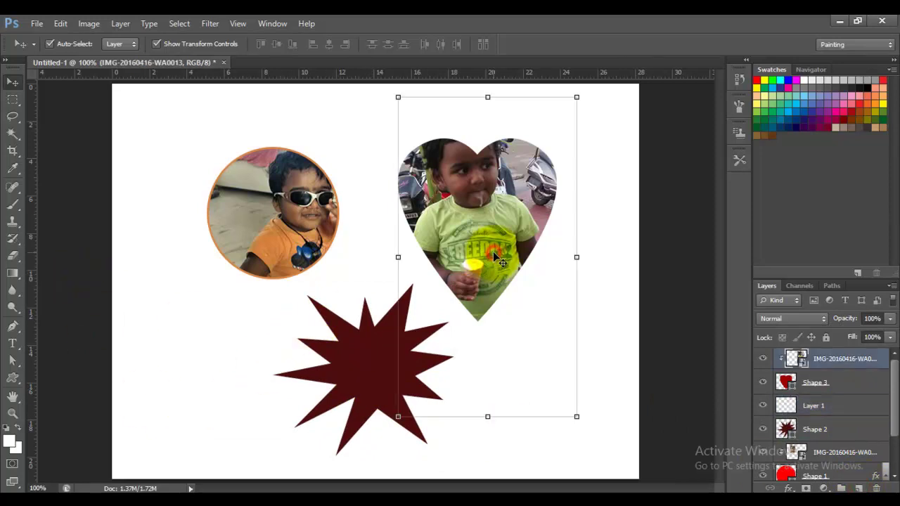
pyautogui.click(847, 385)
# Give the heart an outside stroke in shirt green 90c23a sampled from the photo
pyautogui.doubleClick(861, 390)
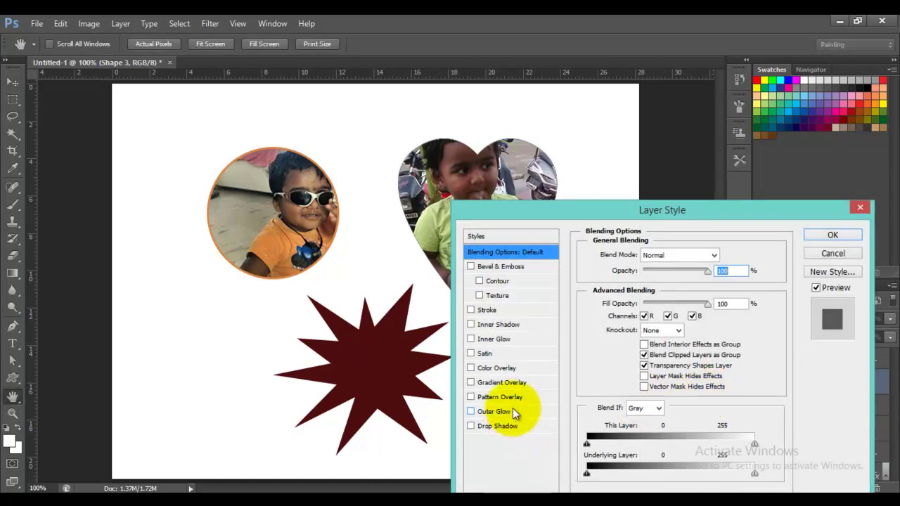
pyautogui.click(496, 308)
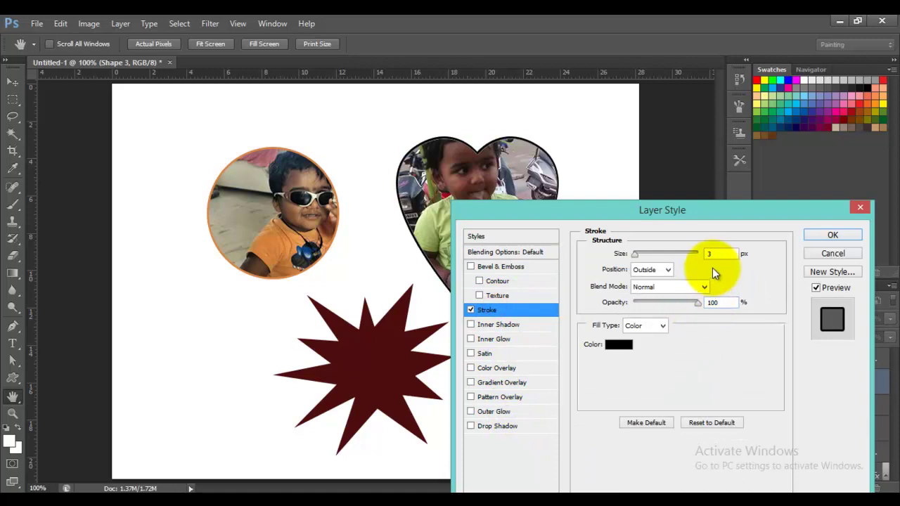
pyautogui.moveTo(584, 209); pyautogui.dragTo(685, 249)
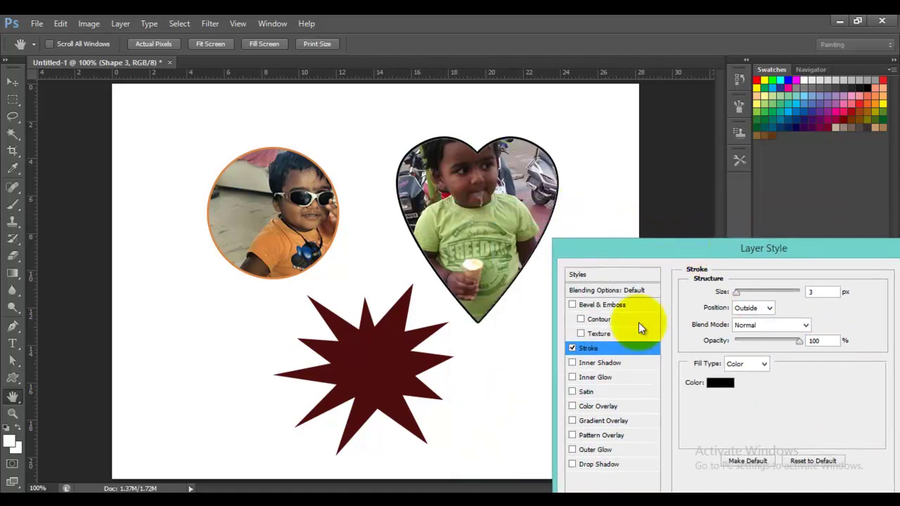
pyautogui.click(719, 392)
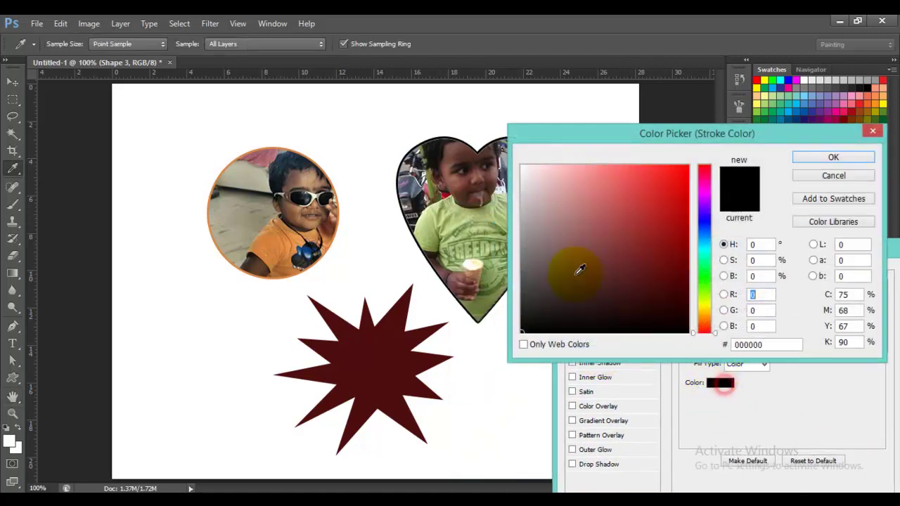
pyautogui.click(475, 266)
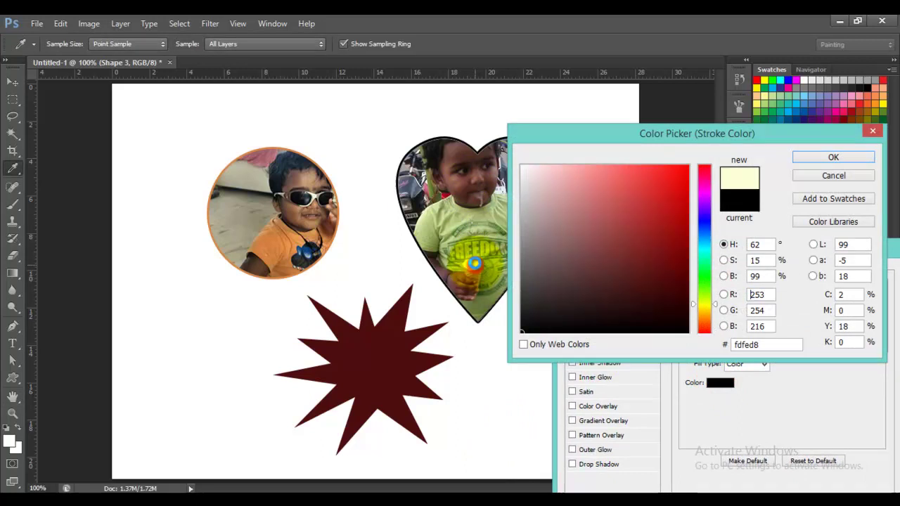
pyautogui.click(474, 228)
pyautogui.moveTo(473, 224)
pyautogui.mouseDown()
pyautogui.moveTo(452, 208)
pyautogui.moveTo(619, 194)
pyautogui.mouseUp()
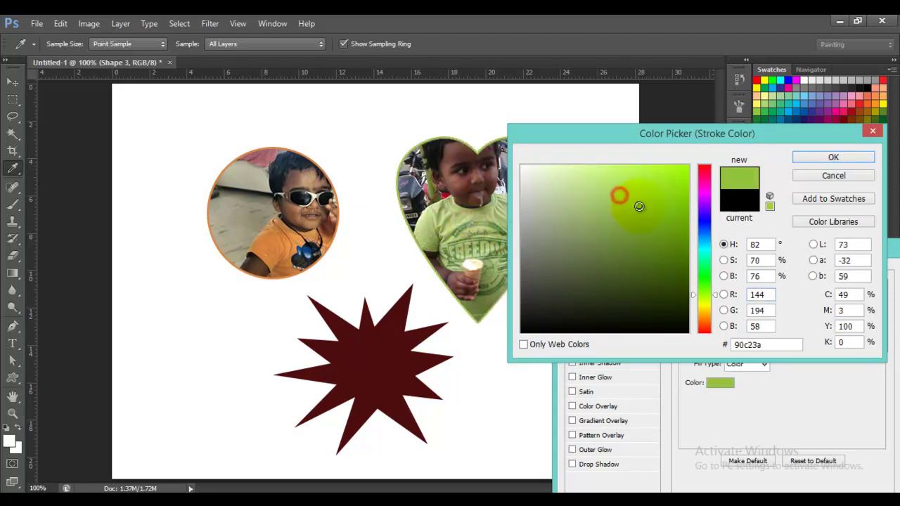
pyautogui.click(820, 156)
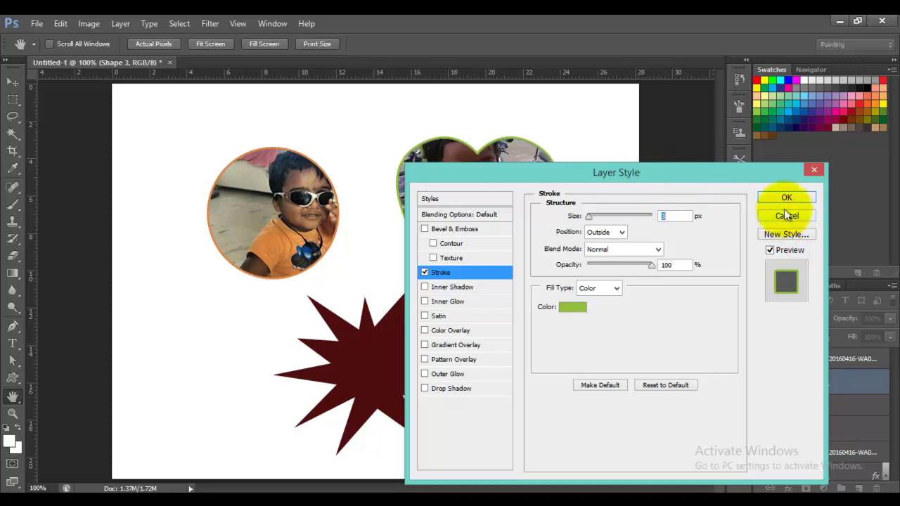
pyautogui.click(787, 197)
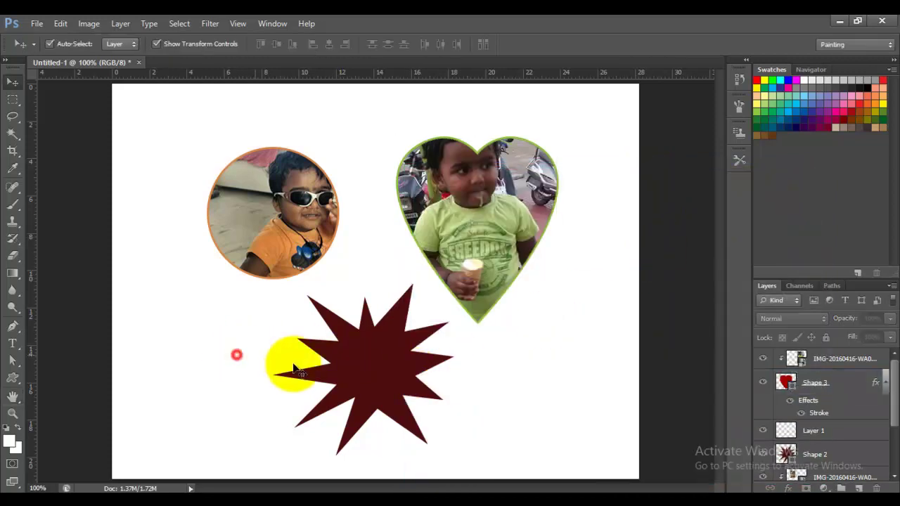
# Select the starburst's Shape 2 layer and add empty Layer 2 directly above it
pyautogui.click(357, 367)
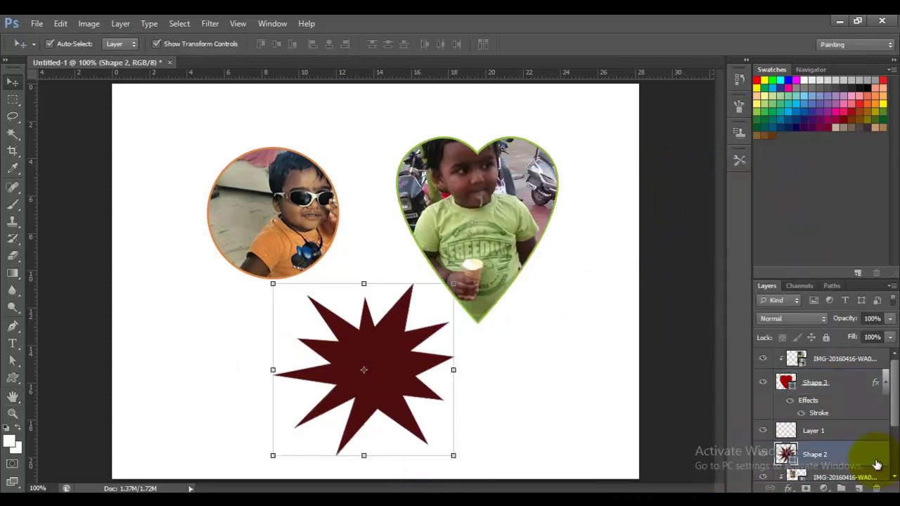
pyautogui.scroll(-3, 867, 420)
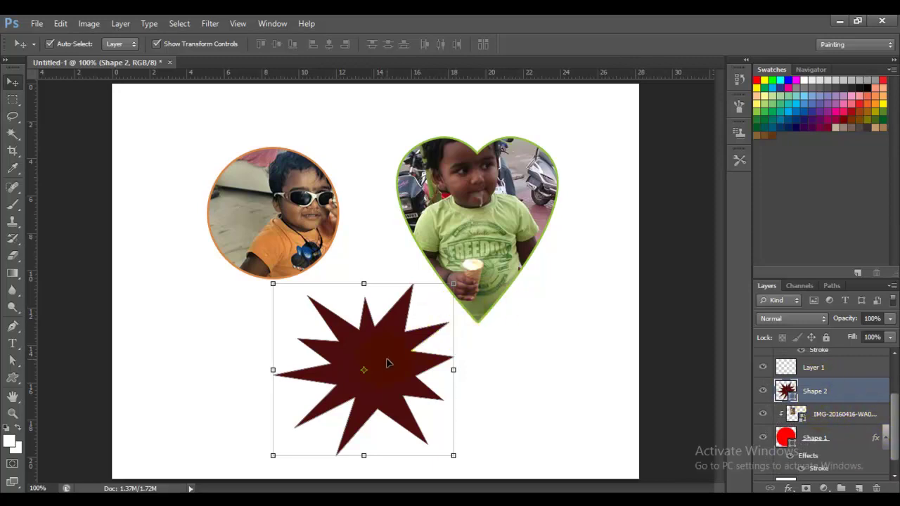
pyautogui.click(852, 394)
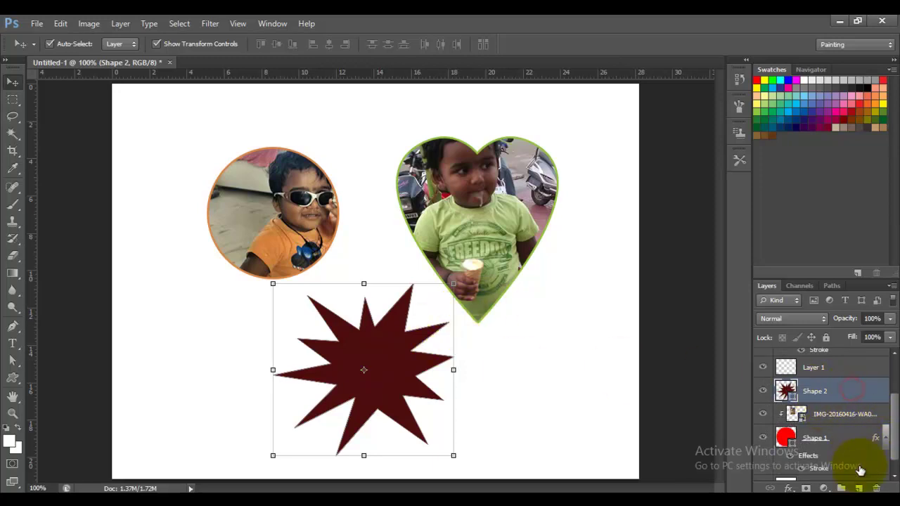
pyautogui.click(858, 488)
pyautogui.click(12, 482)
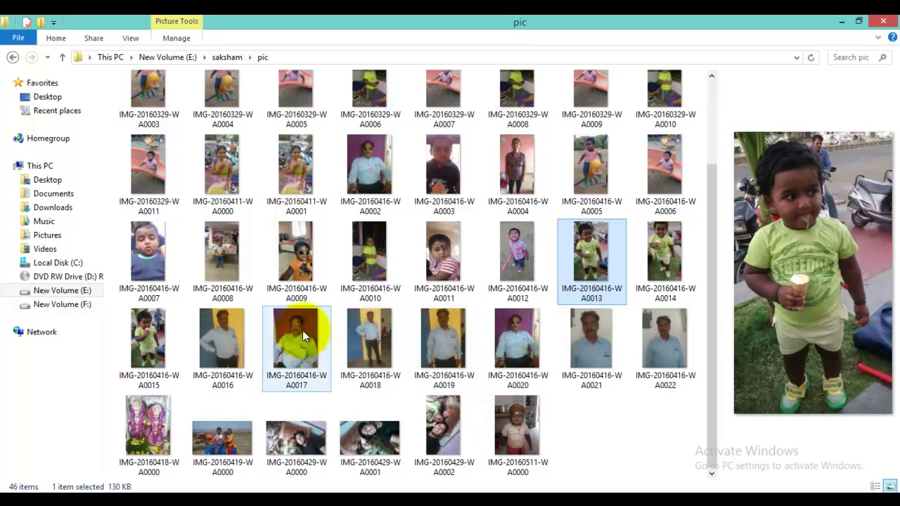
# Select IMG-20160329-WA0002, the seated boy in green, and drag it toward Photoshop
pyautogui.scroll(2, 274, 332)
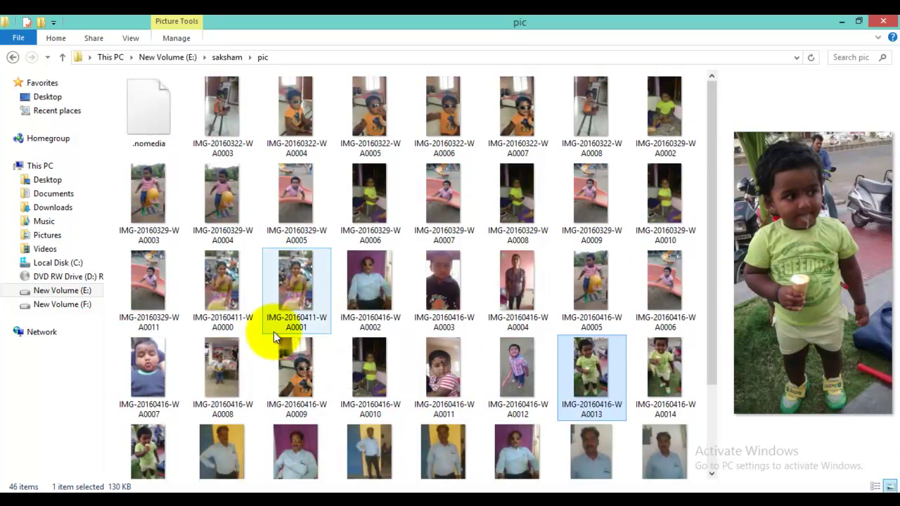
pyautogui.click(665, 110)
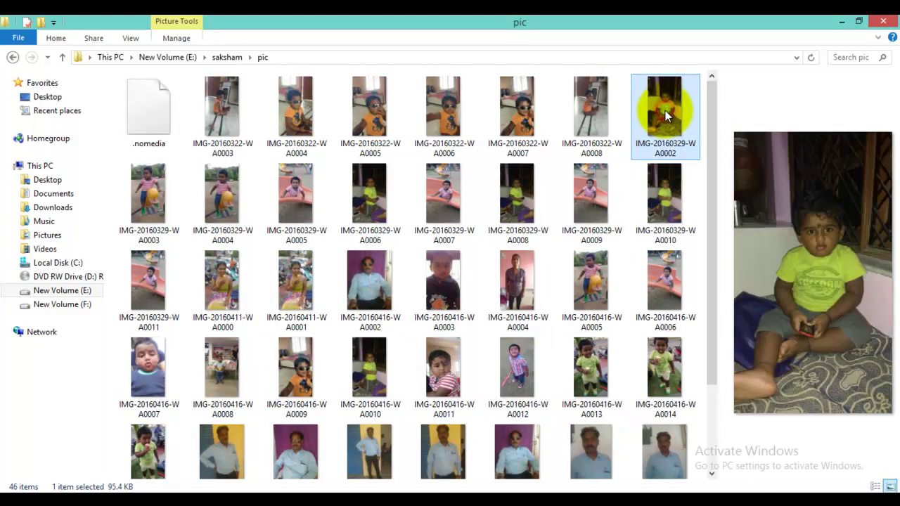
pyautogui.moveTo(665, 110); pyautogui.dragTo(427, 485)
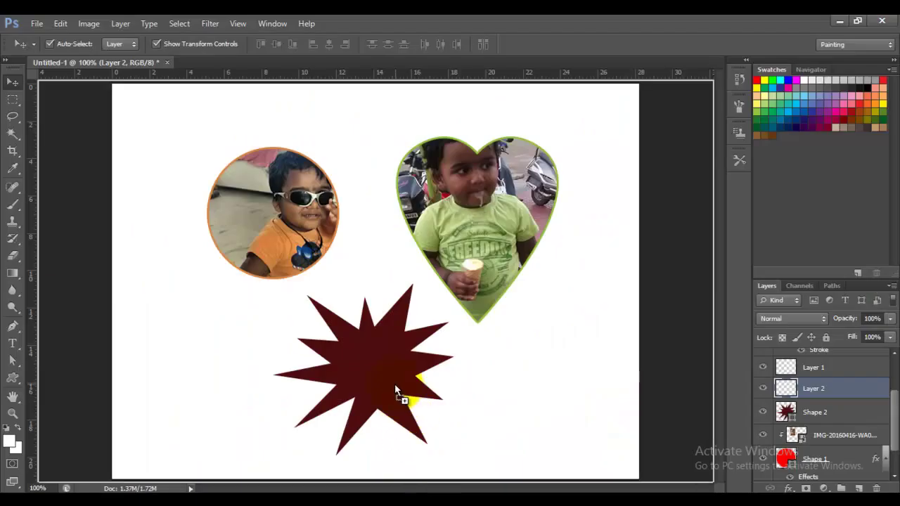
# Drop IMG-20160329-WA0002 over the starburst, commit it, and clip it to the starburst shape
pyautogui.moveTo(427, 481); pyautogui.dragTo(395, 383)
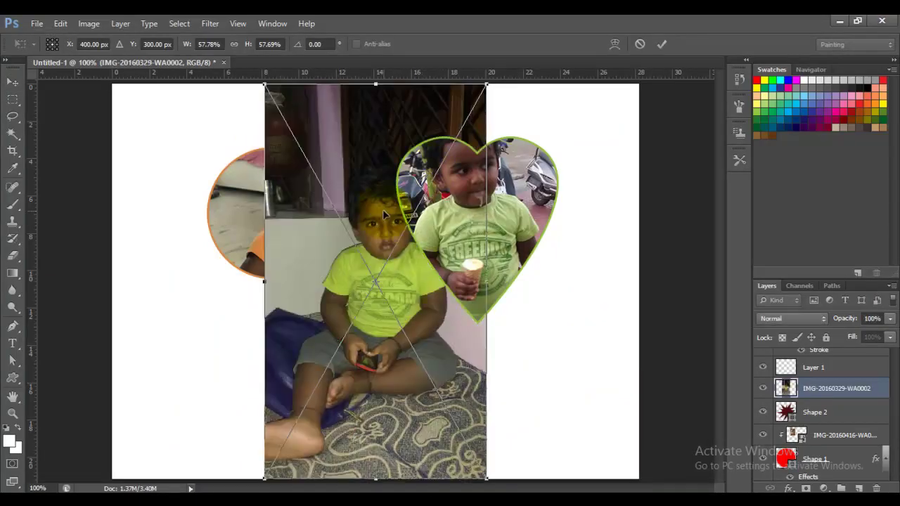
pyautogui.moveTo(367, 309)
pyautogui.mouseDown()
pyautogui.moveTo(364, 346)
pyautogui.moveTo(365, 325)
pyautogui.mouseUp()
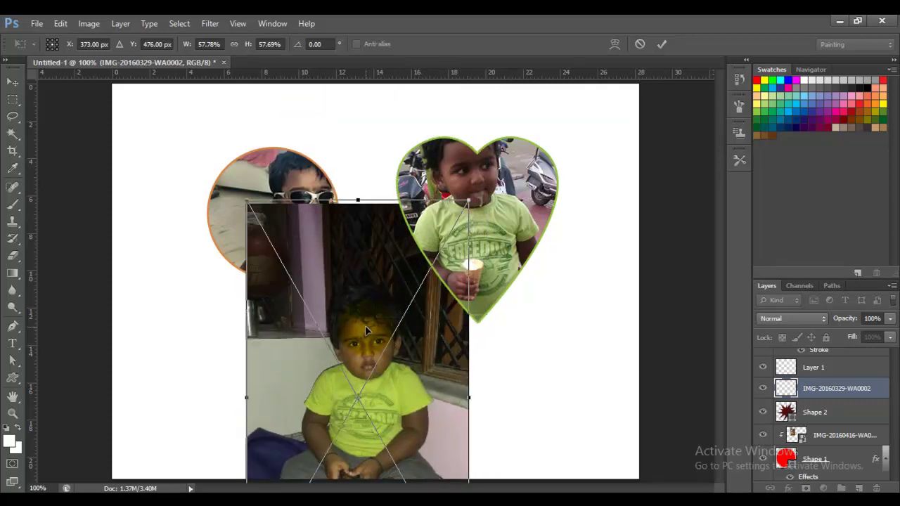
pyautogui.doubleClick(364, 325)
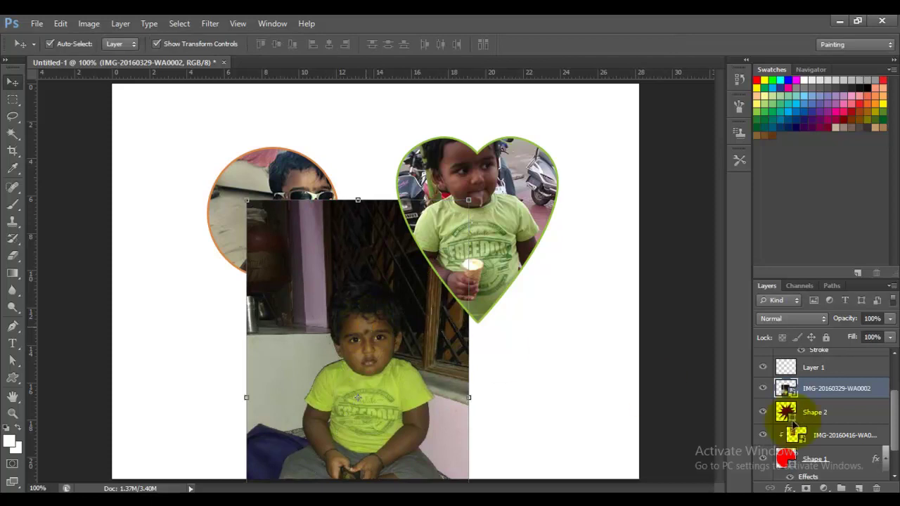
pyautogui.rightClick(843, 398)
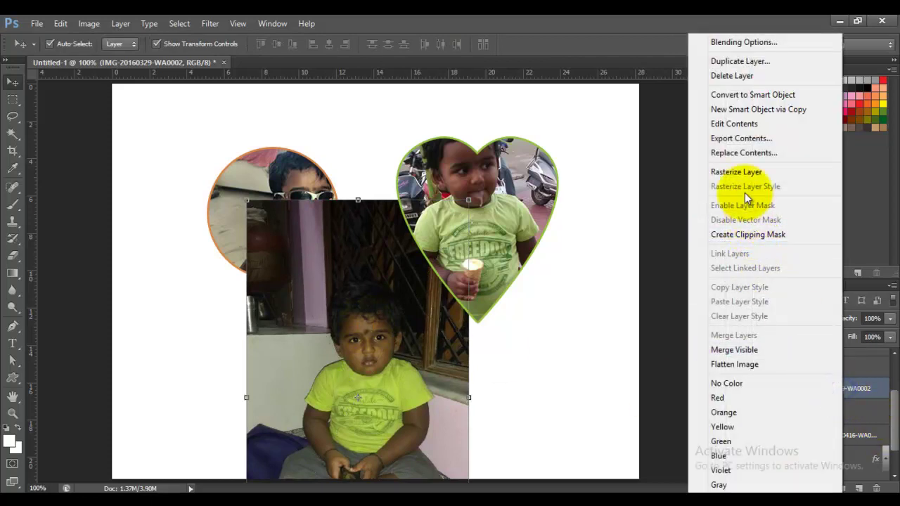
pyautogui.click(767, 236)
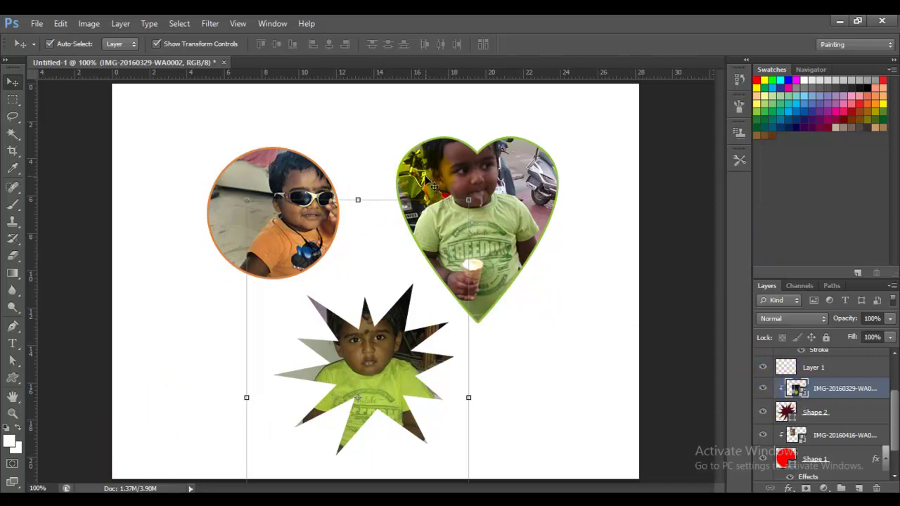
# Scale the seated-boy photo to about 42 × 46% and move it up to fit the starburst
pyautogui.moveTo(468, 200); pyautogui.dragTo(445, 241)
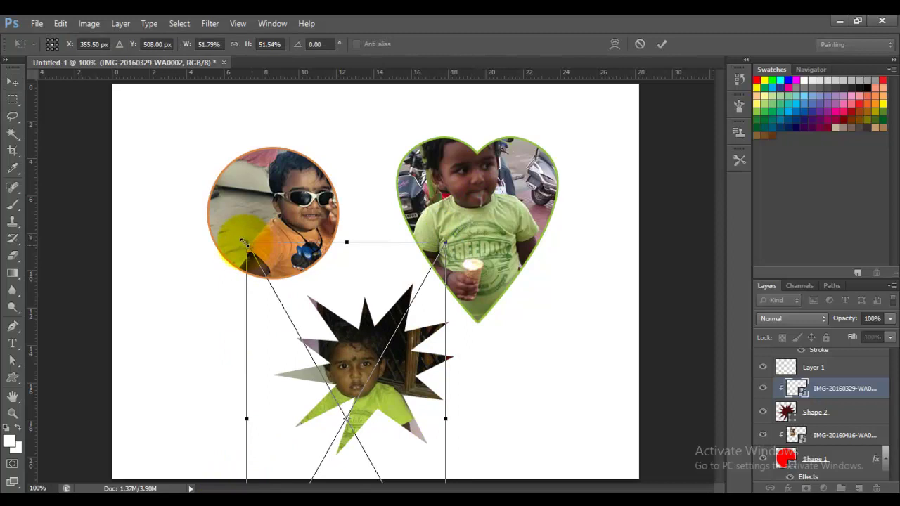
pyautogui.moveTo(246, 241); pyautogui.dragTo(251, 253)
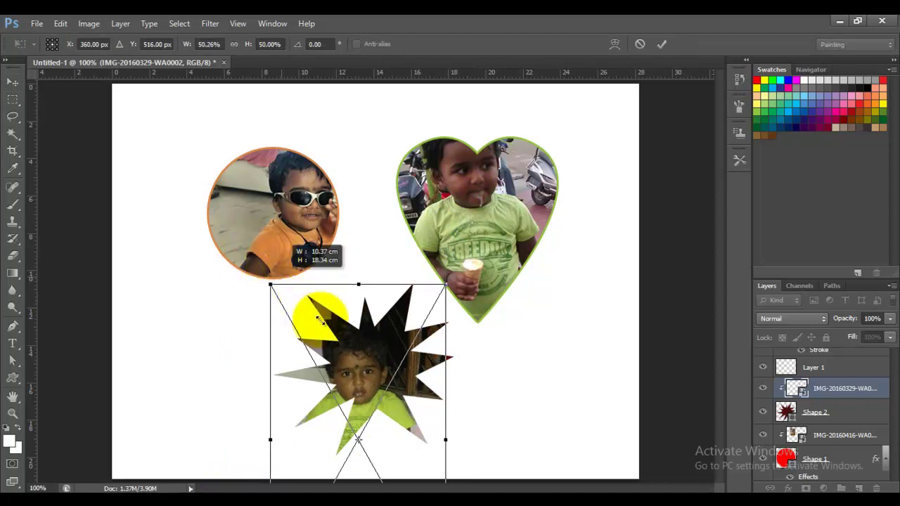
pyautogui.moveTo(362, 366); pyautogui.dragTo(359, 323)
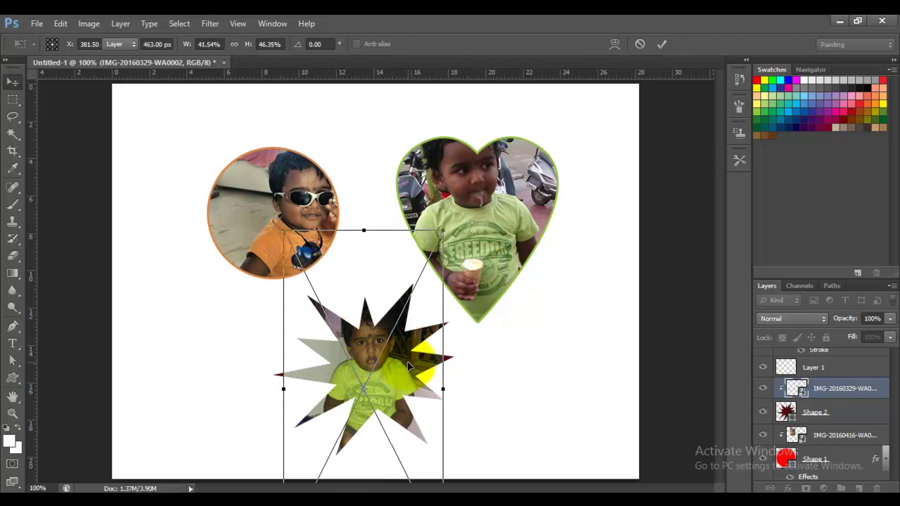
pyautogui.press('Return')
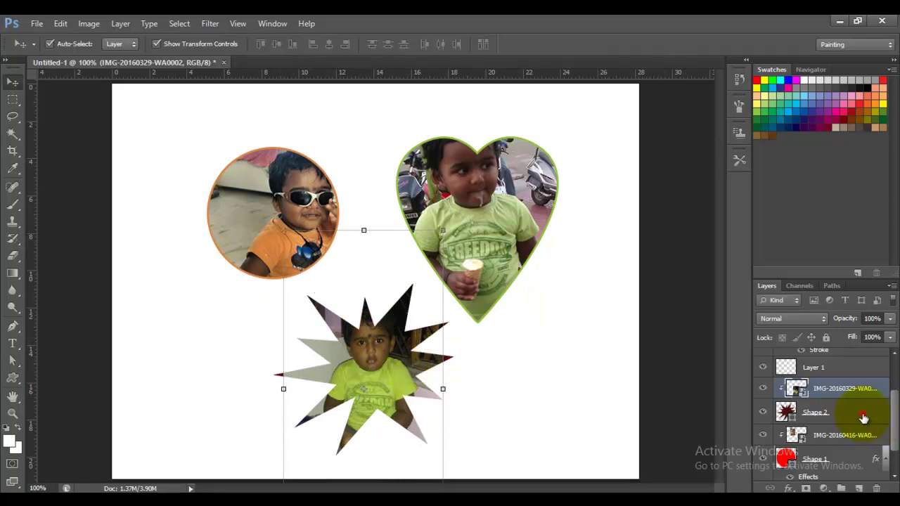
pyautogui.click(863, 416)
# Give the Shape 2 starburst a green 98b444 stroke sampled from the child's shirt
pyautogui.doubleClick(864, 418)
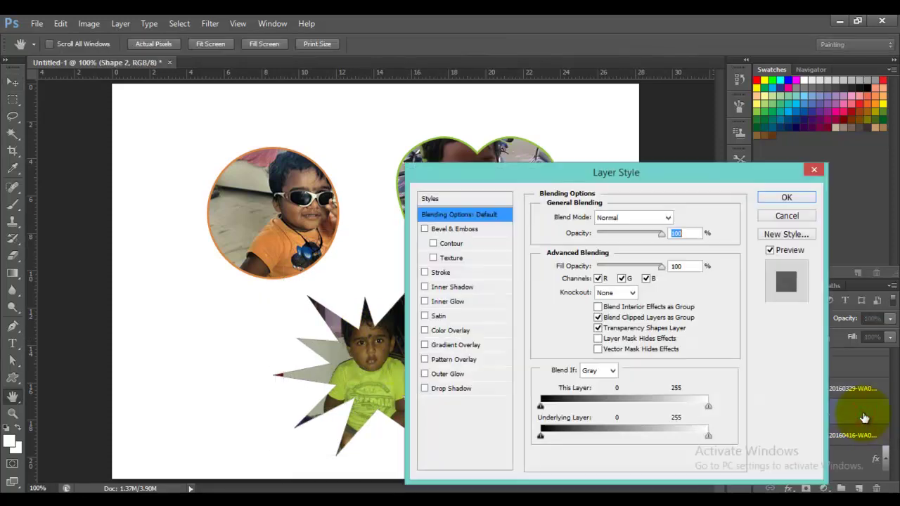
pyautogui.click(457, 331)
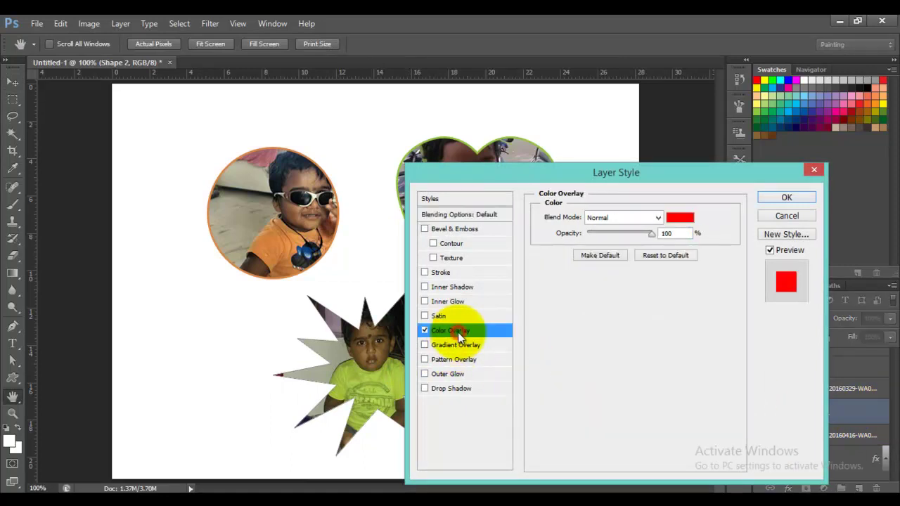
pyautogui.click(425, 330)
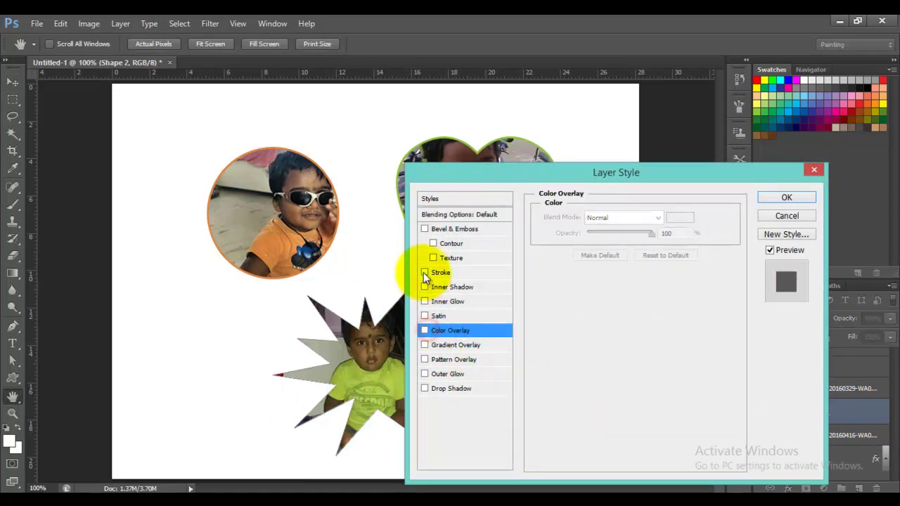
pyautogui.click(424, 272)
pyautogui.click(467, 272)
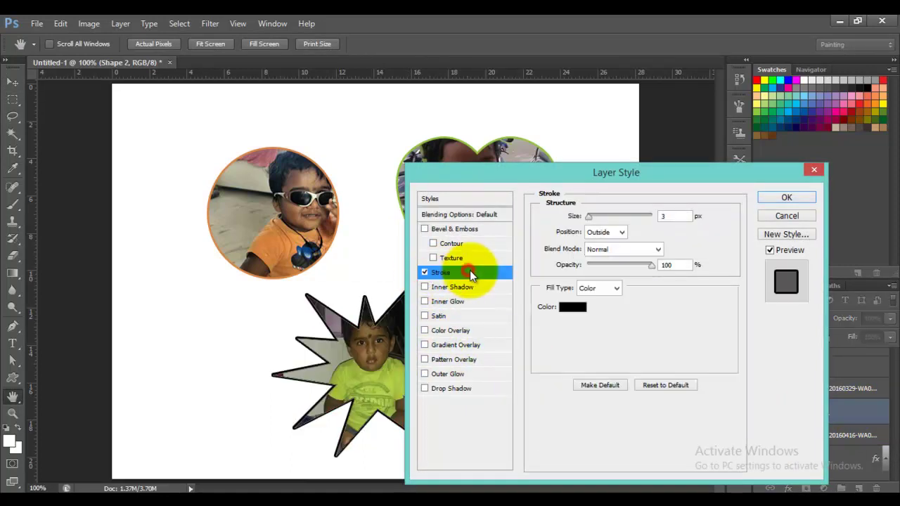
pyautogui.click(572, 307)
pyautogui.click(371, 377)
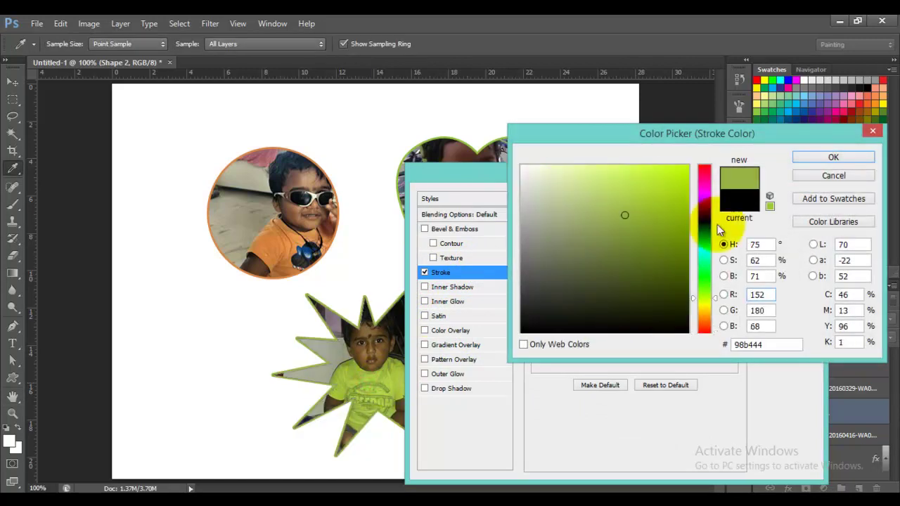
pyautogui.click(825, 156)
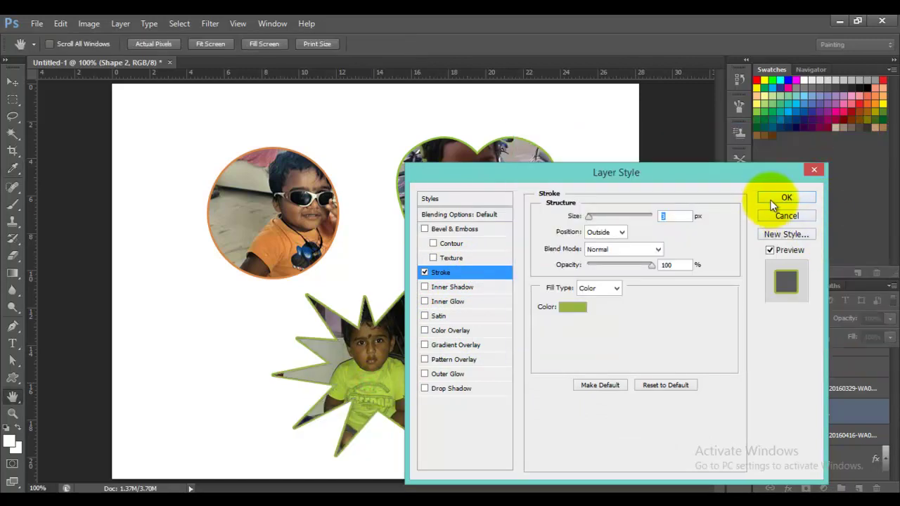
pyautogui.click(780, 199)
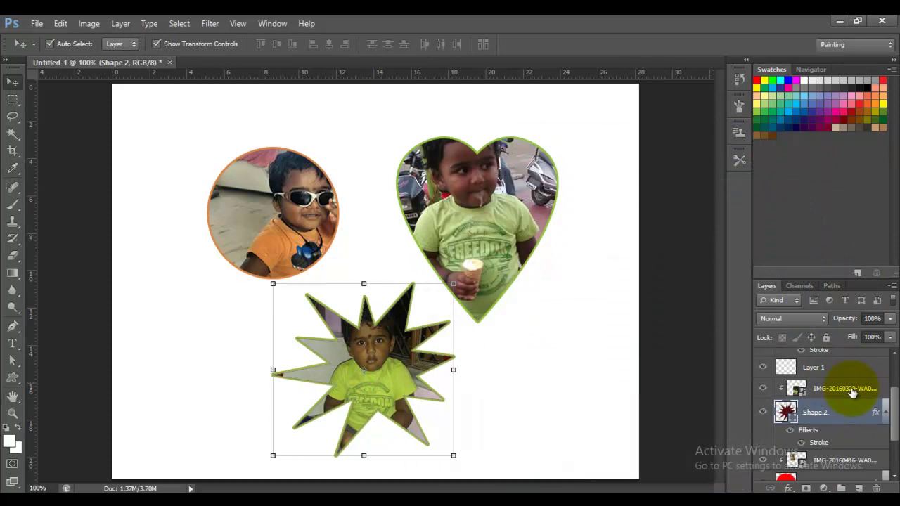
pyautogui.click(681, 355)
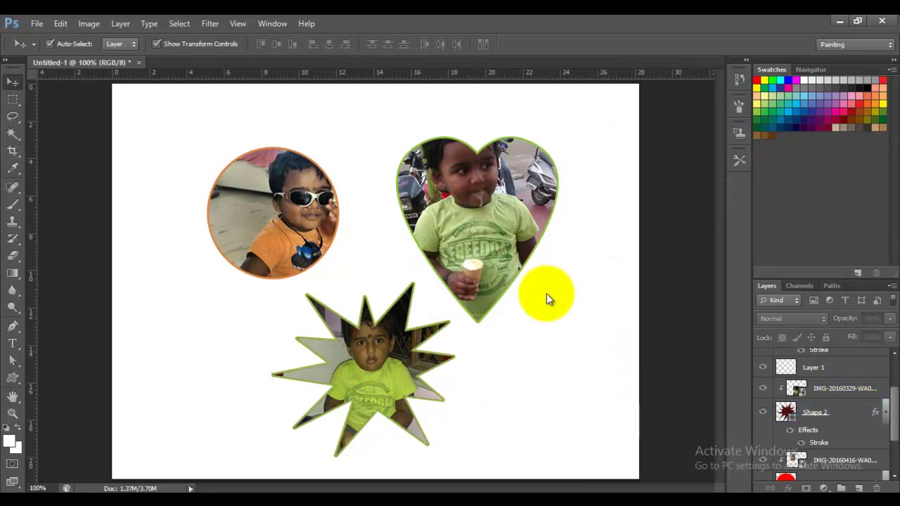
# Save the collage as images.psd in the img folder, accepting the Photoshop format options
pyautogui.hotkey('ctrl', 's')
pyautogui.write('images')
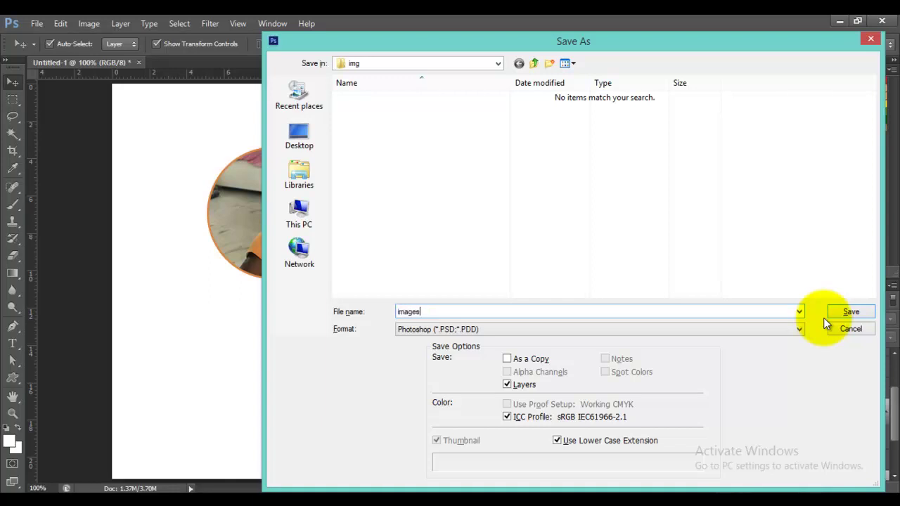
pyautogui.click(856, 312)
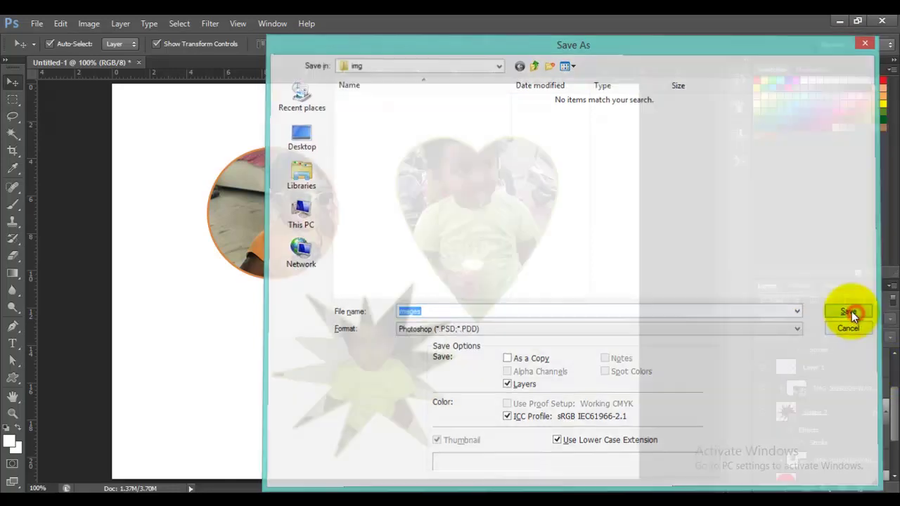
pyautogui.click(604, 161)
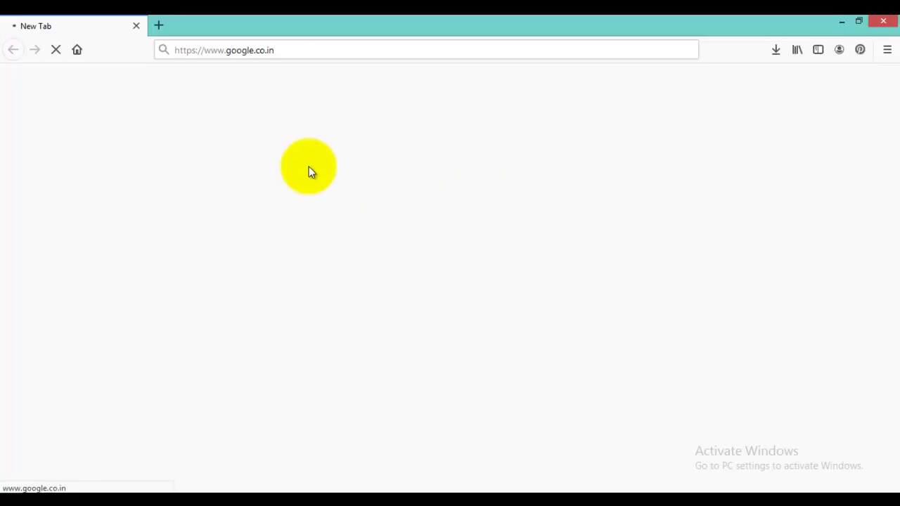
# Search Google in Firefox for 'shape png'
pyautogui.write('f')
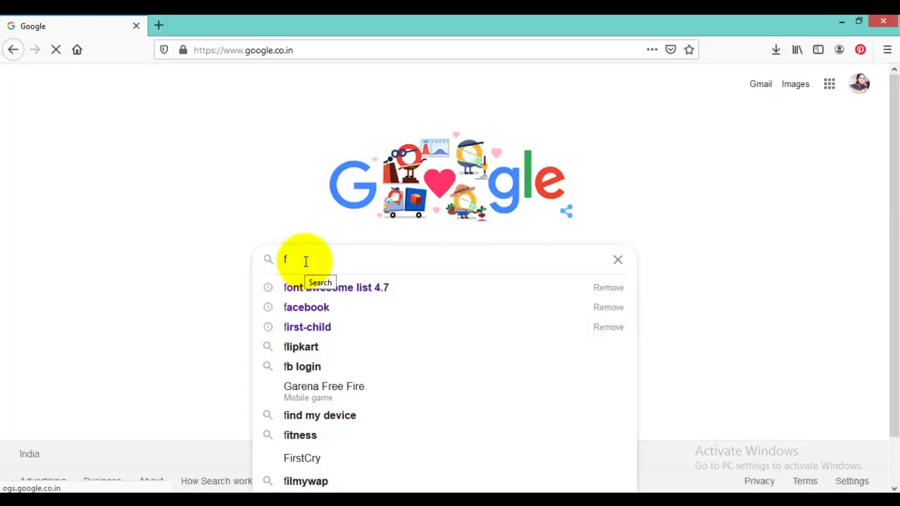
pyautogui.press('BackSpace')
pyautogui.write('sh')
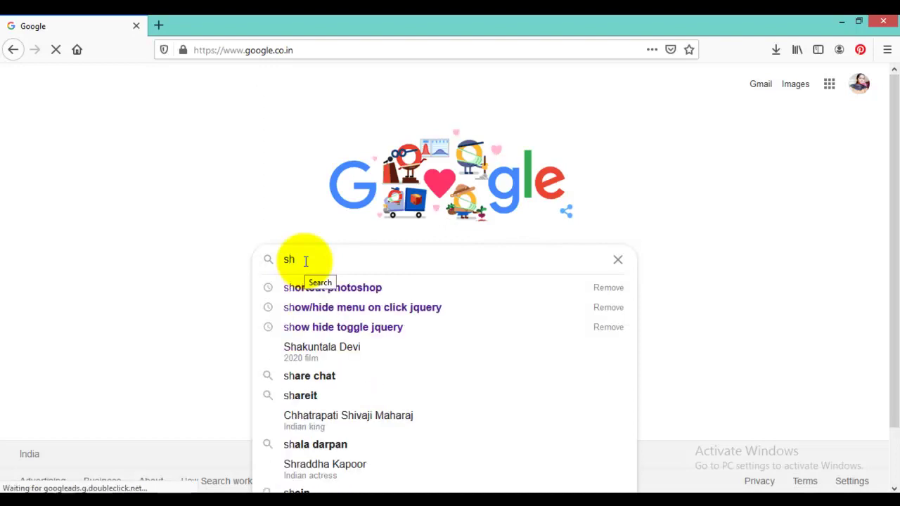
pyautogui.write('ape')
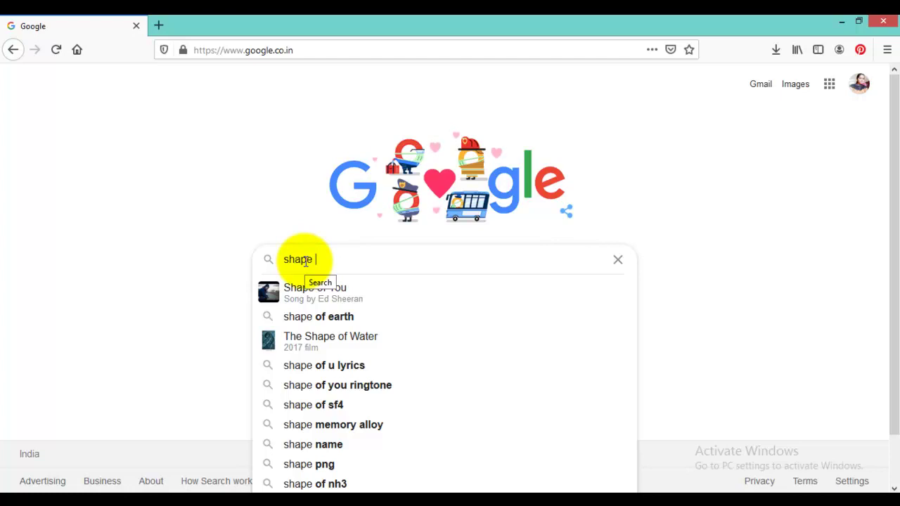
pyautogui.write(' png')
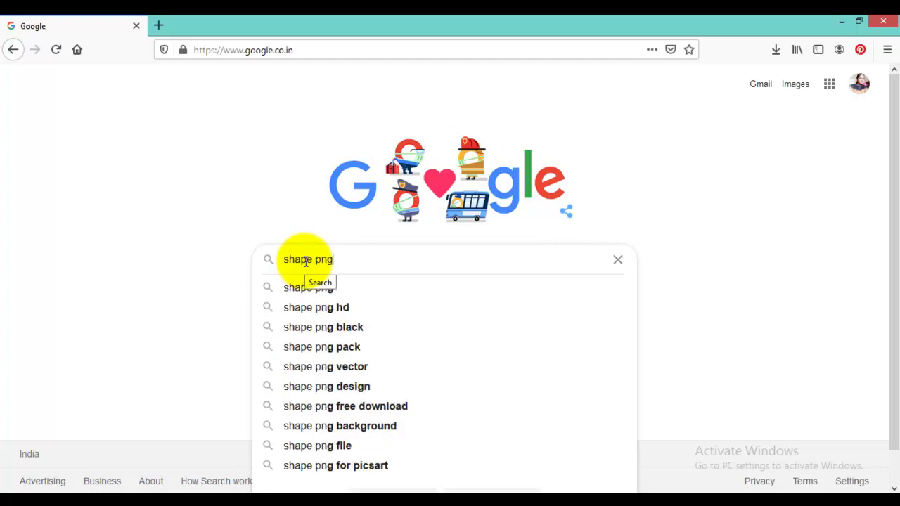
pyautogui.press('Return')
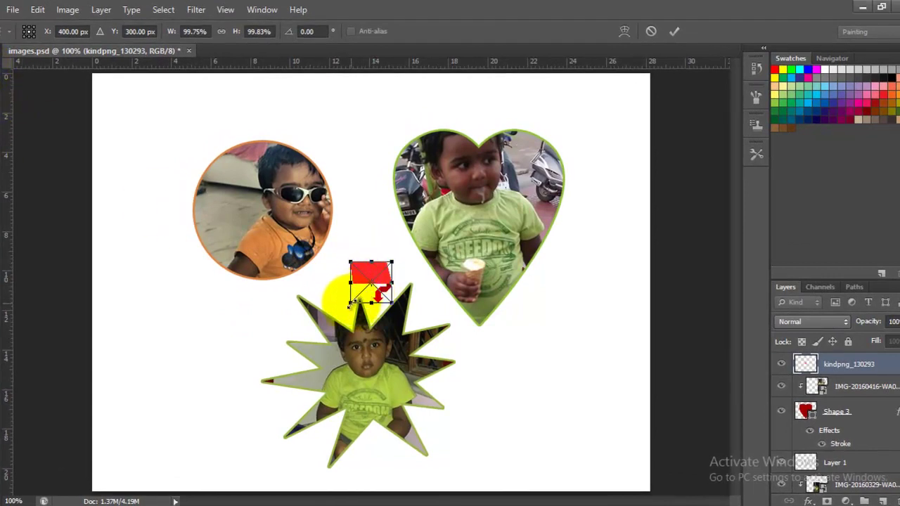
# Enlarge the red banner about fourfold and commit it in the lower-right corner
pyautogui.moveTo(350, 303); pyautogui.dragTo(325, 327)
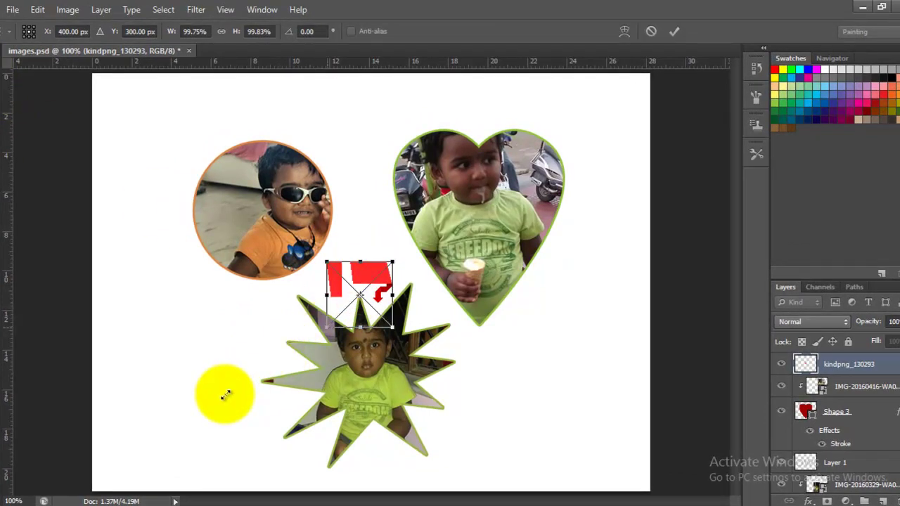
pyautogui.moveTo(385, 311); pyautogui.dragTo(380, 273)
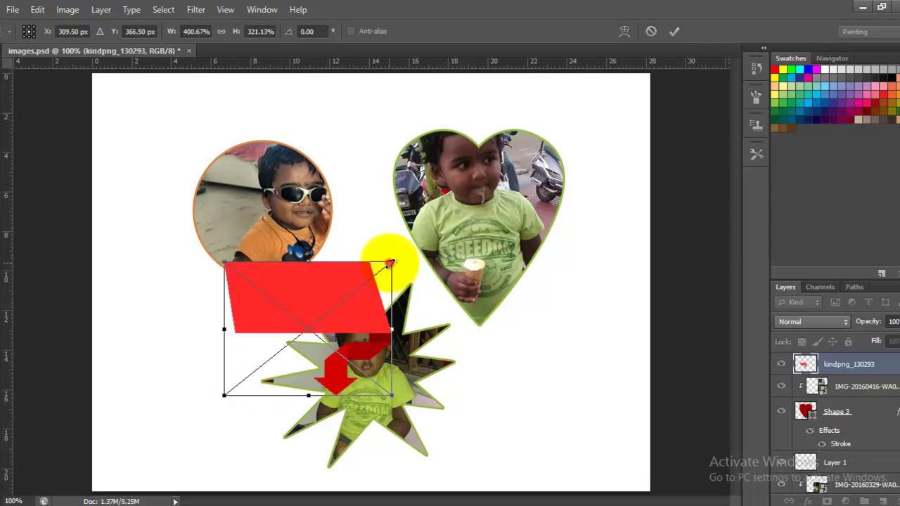
pyautogui.moveTo(390, 262)
pyautogui.mouseDown()
pyautogui.moveTo(456, 224)
pyautogui.moveTo(542, 371)
pyautogui.mouseUp()
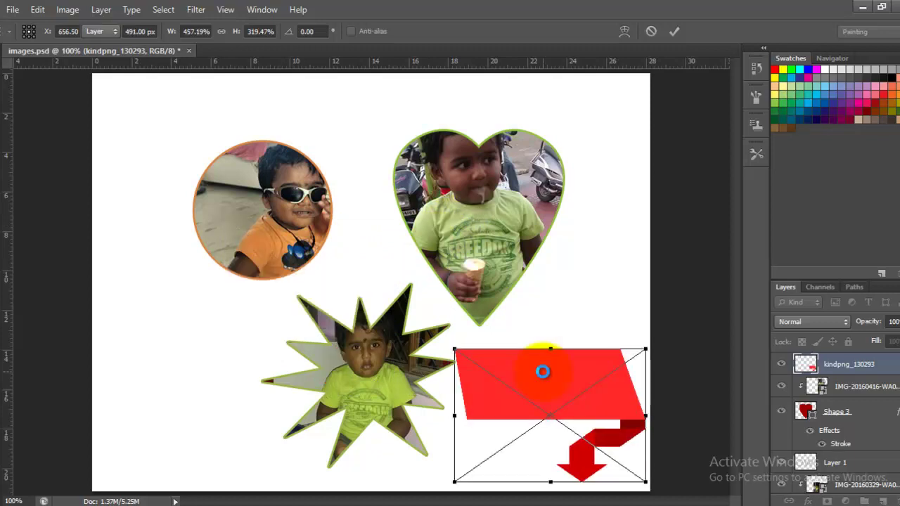
pyautogui.doubleClick(542, 371)
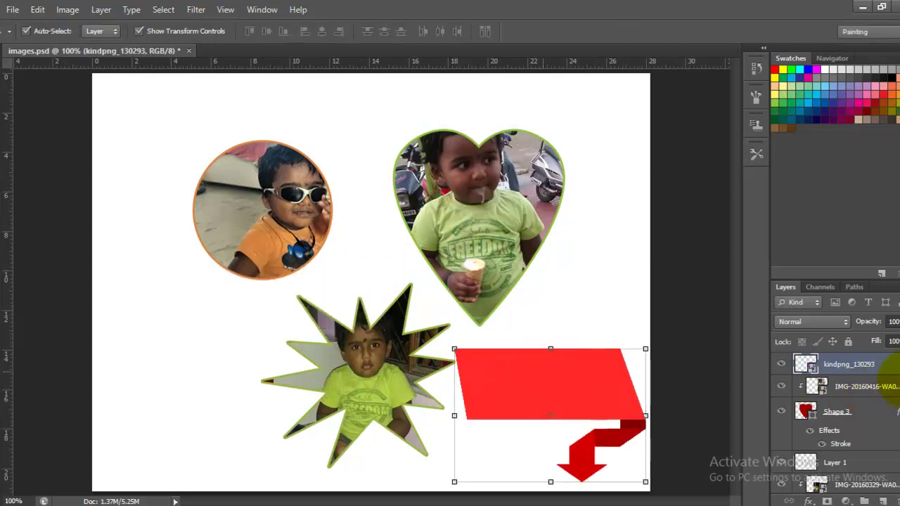
# Add an empty layer and drag photo IMG_20150514_065505757 from Explorer onto the canvas
pyautogui.click(884, 498)
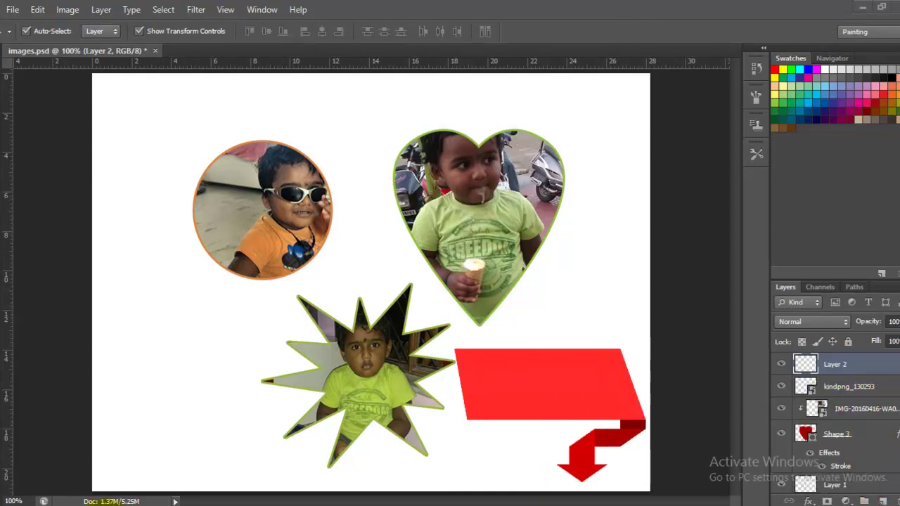
pyautogui.click(196, 464)
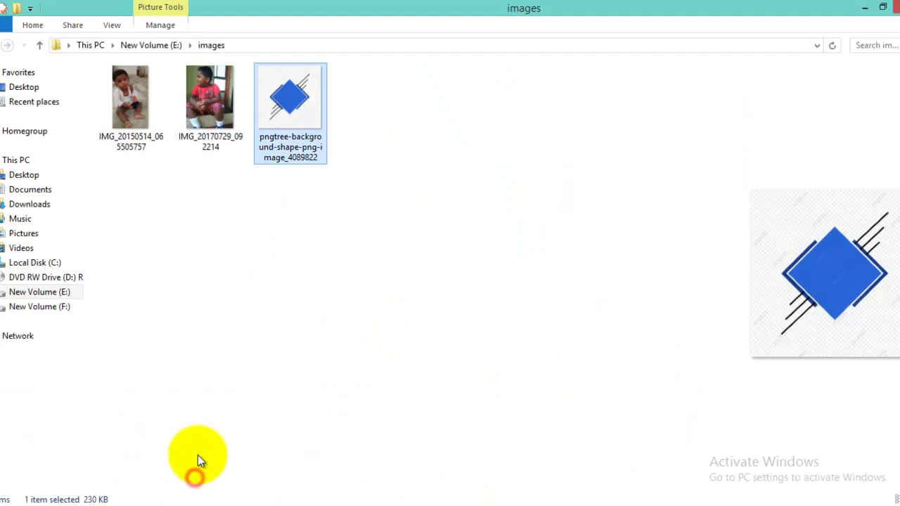
pyautogui.click(240, 234)
pyautogui.click(196, 95)
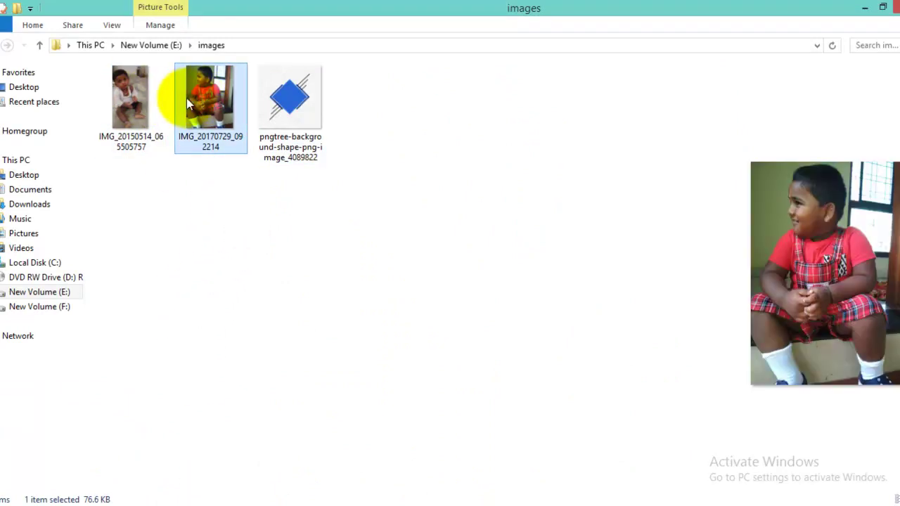
pyautogui.click(130, 98)
pyautogui.moveTo(130, 98); pyautogui.dragTo(369, 210)
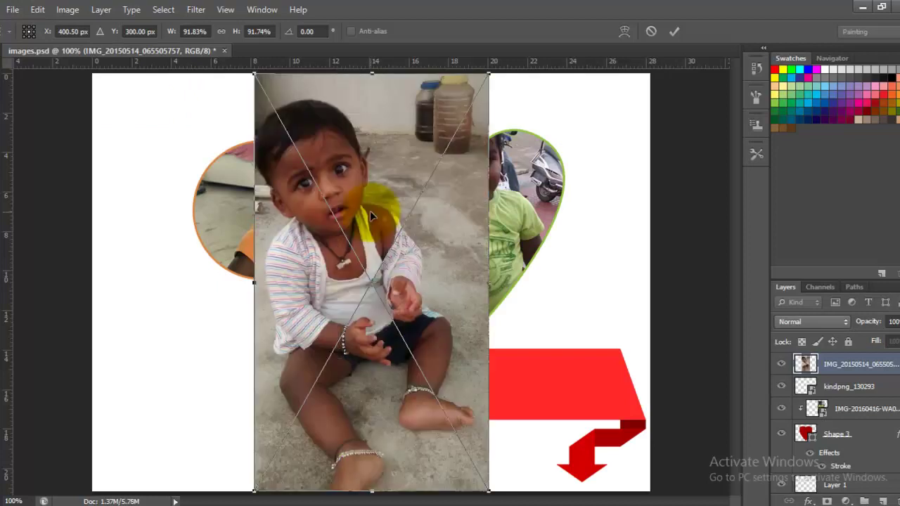
# Commit photo IMG_20150514_065505757, move it over the red banner, and clip it to the banner
pyautogui.click(370, 210)
pyautogui.press('Return')
pyautogui.moveTo(369, 210); pyautogui.dragTo(538, 379)
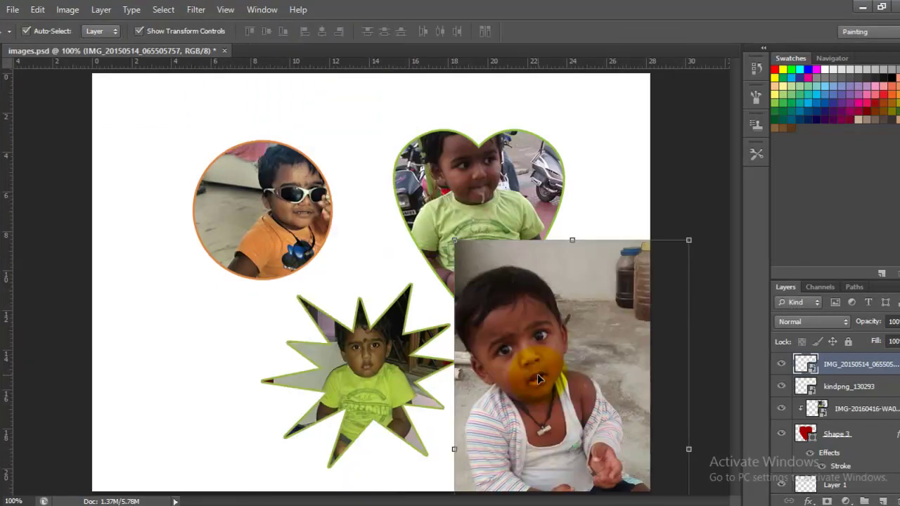
pyautogui.moveTo(550, 387); pyautogui.dragTo(539, 374)
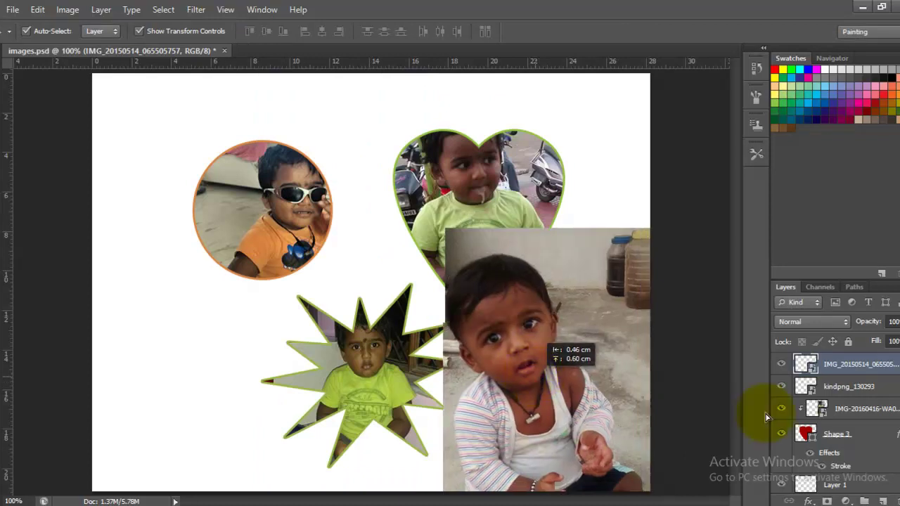
pyautogui.rightClick(840, 364)
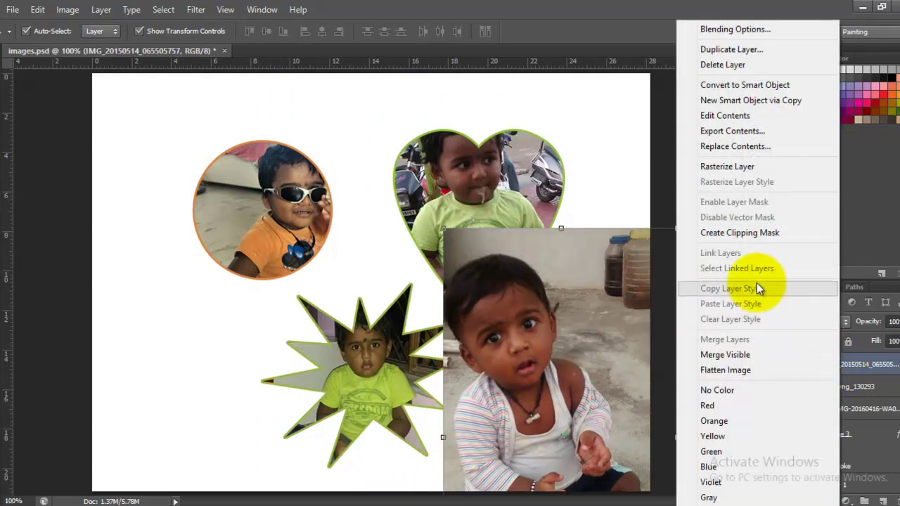
pyautogui.click(743, 232)
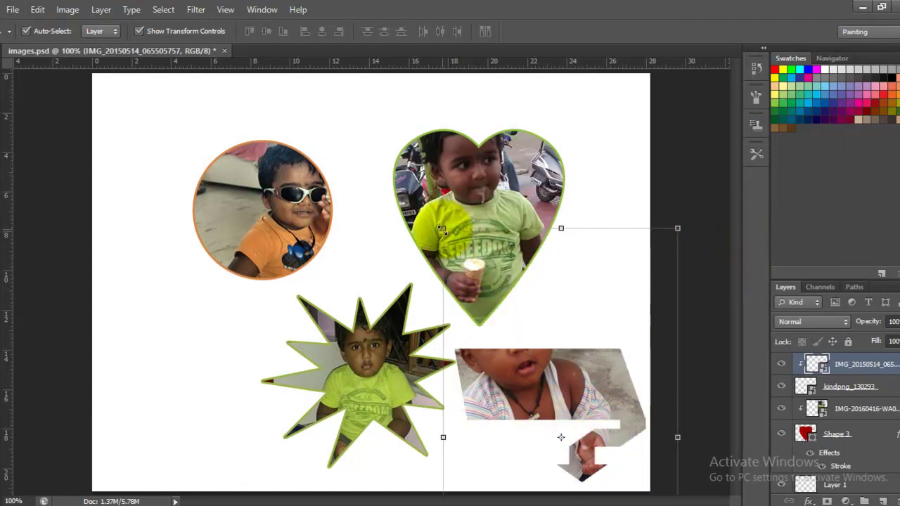
# Scale the banner photo to about 77% and shift it so the child's face fills the banner
pyautogui.moveTo(442, 229); pyautogui.dragTo(639, 293)
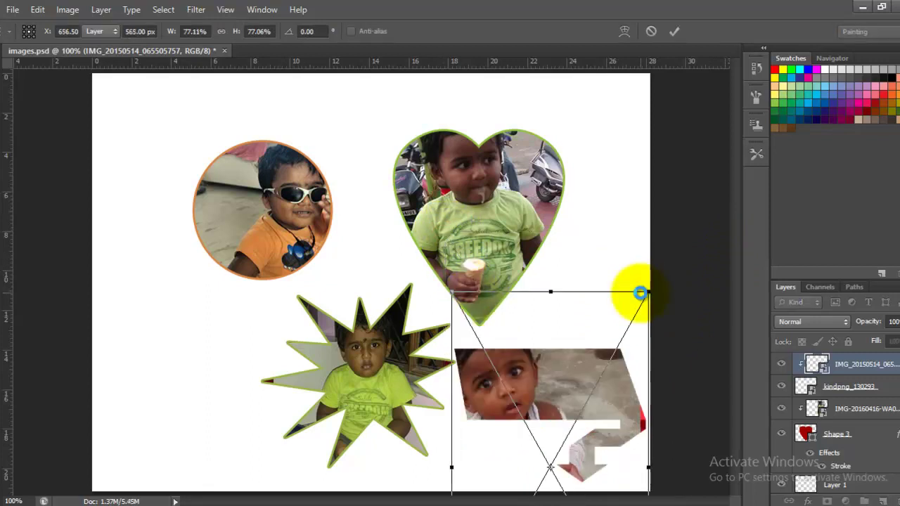
pyautogui.press('Return')
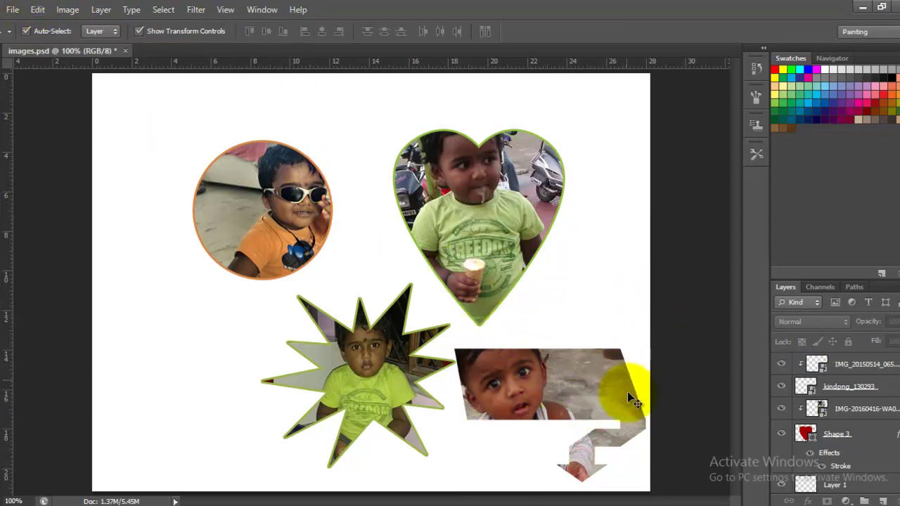
pyautogui.moveTo(535, 384); pyautogui.dragTo(524, 394)
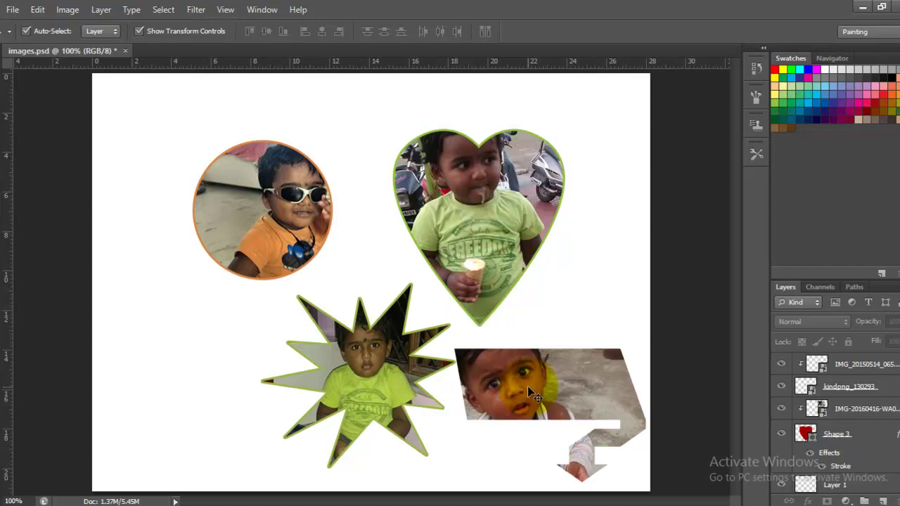
pyautogui.moveTo(528, 389); pyautogui.dragTo(554, 366)
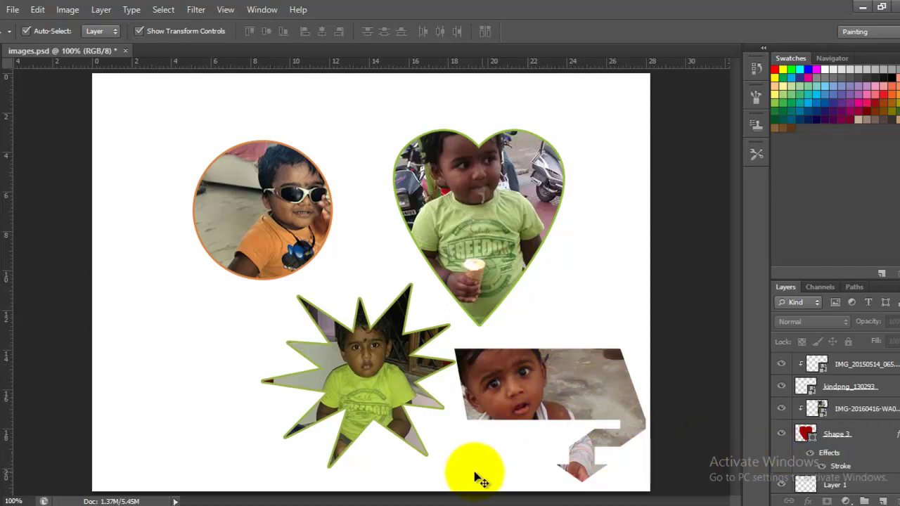